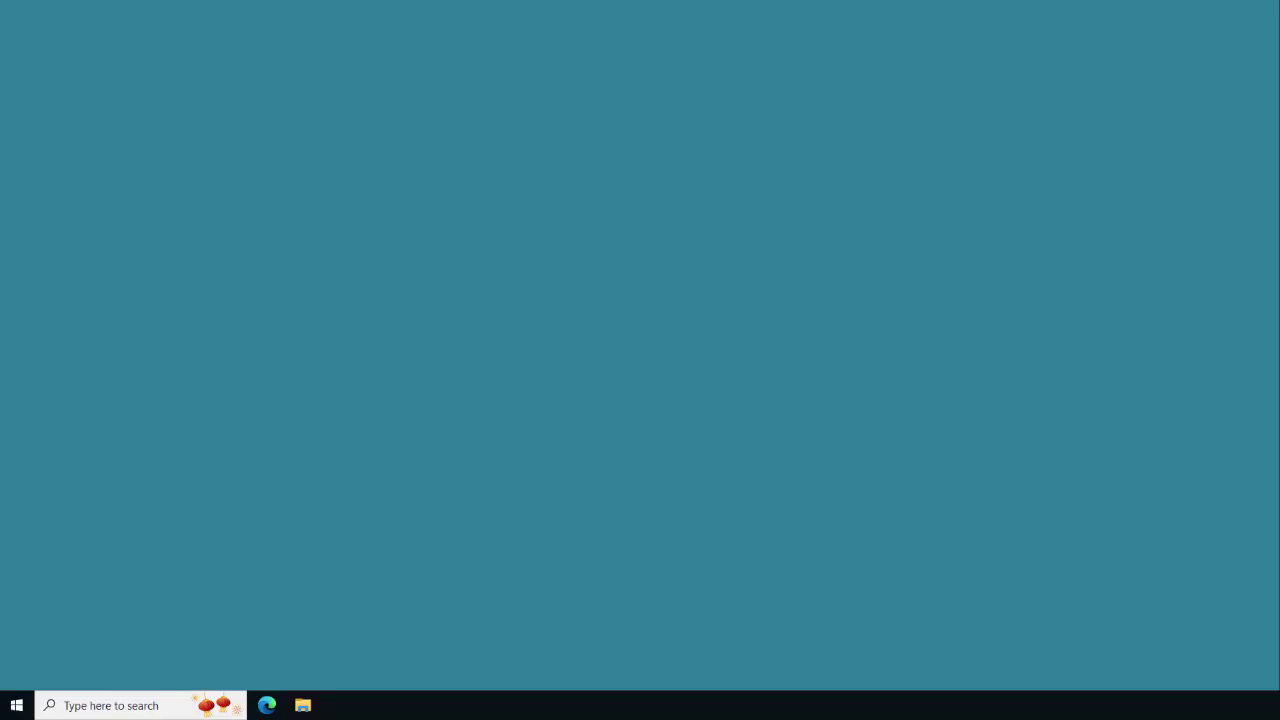
- Open Local Disk (C:) in File Explorer via This PC
right_click(18, 713)
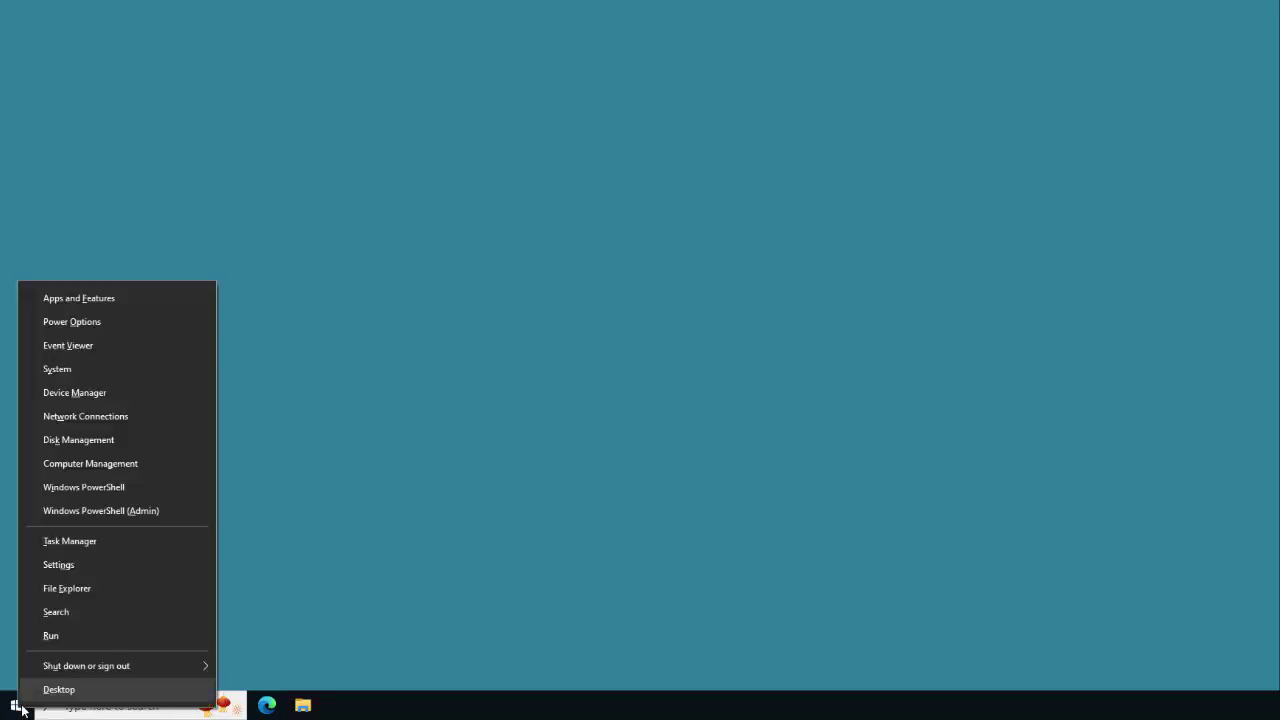
left_click(85, 591)
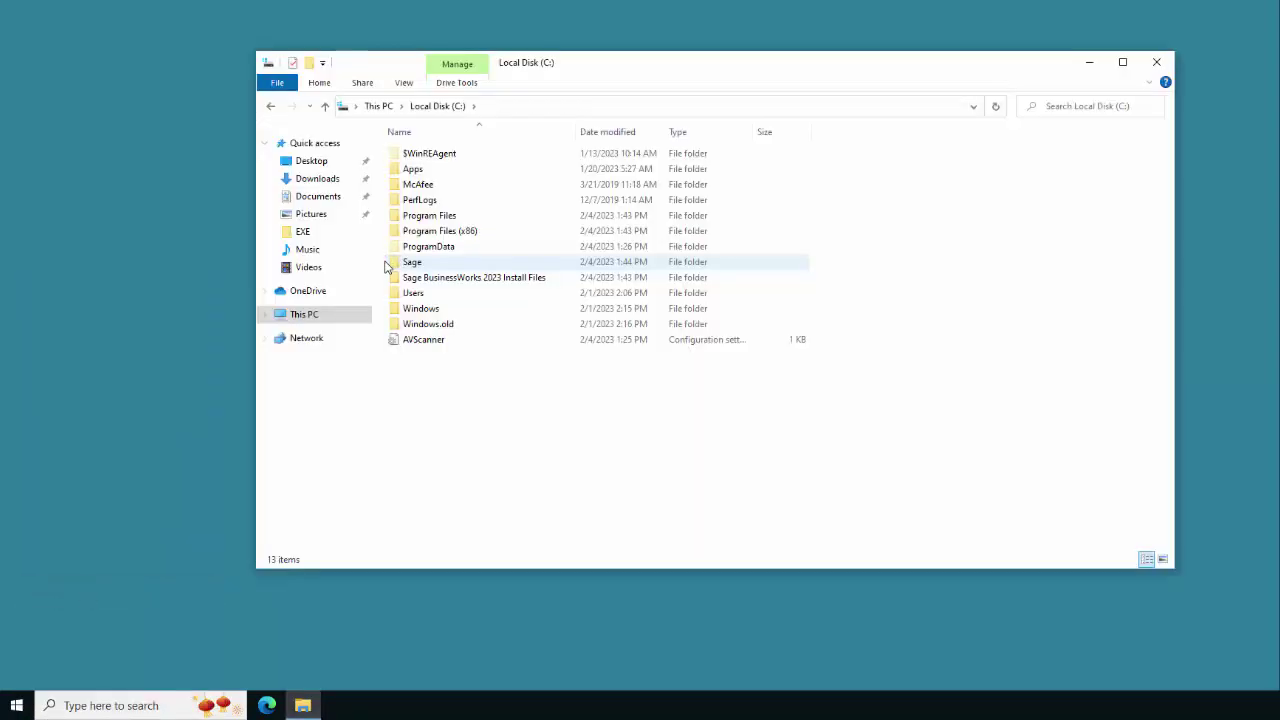
left_click(300, 315)
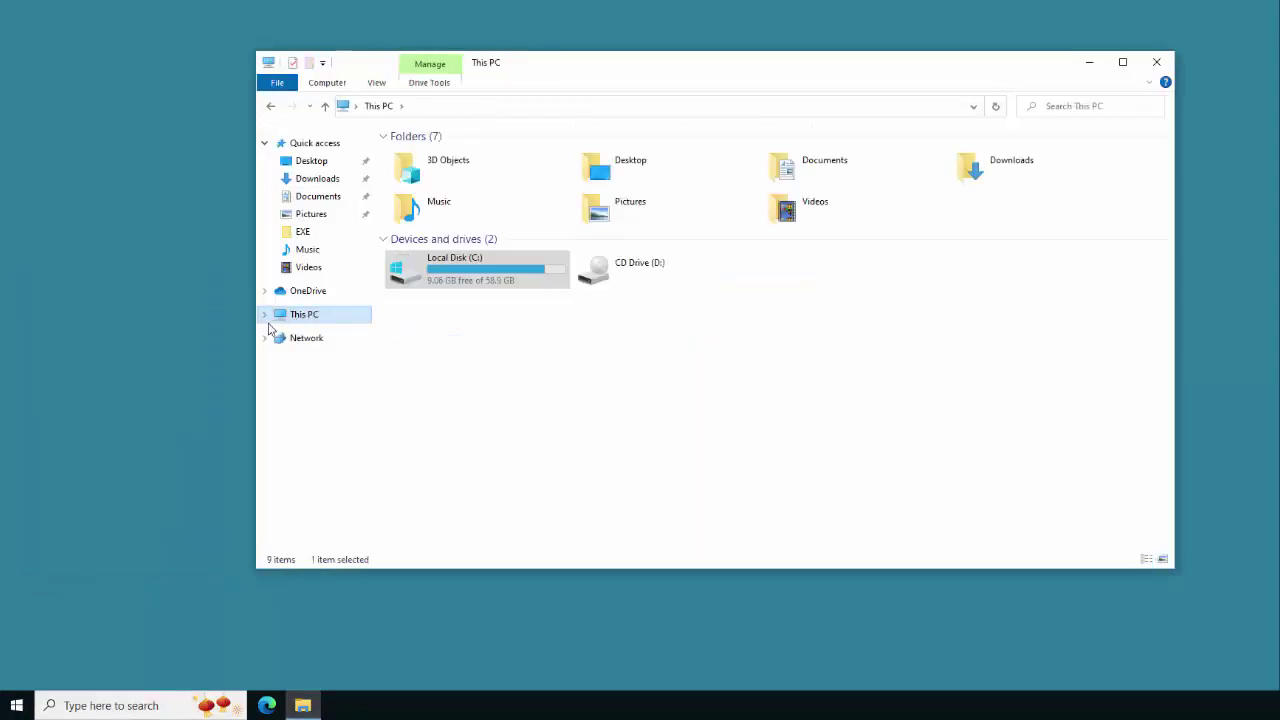
double_click(416, 285)
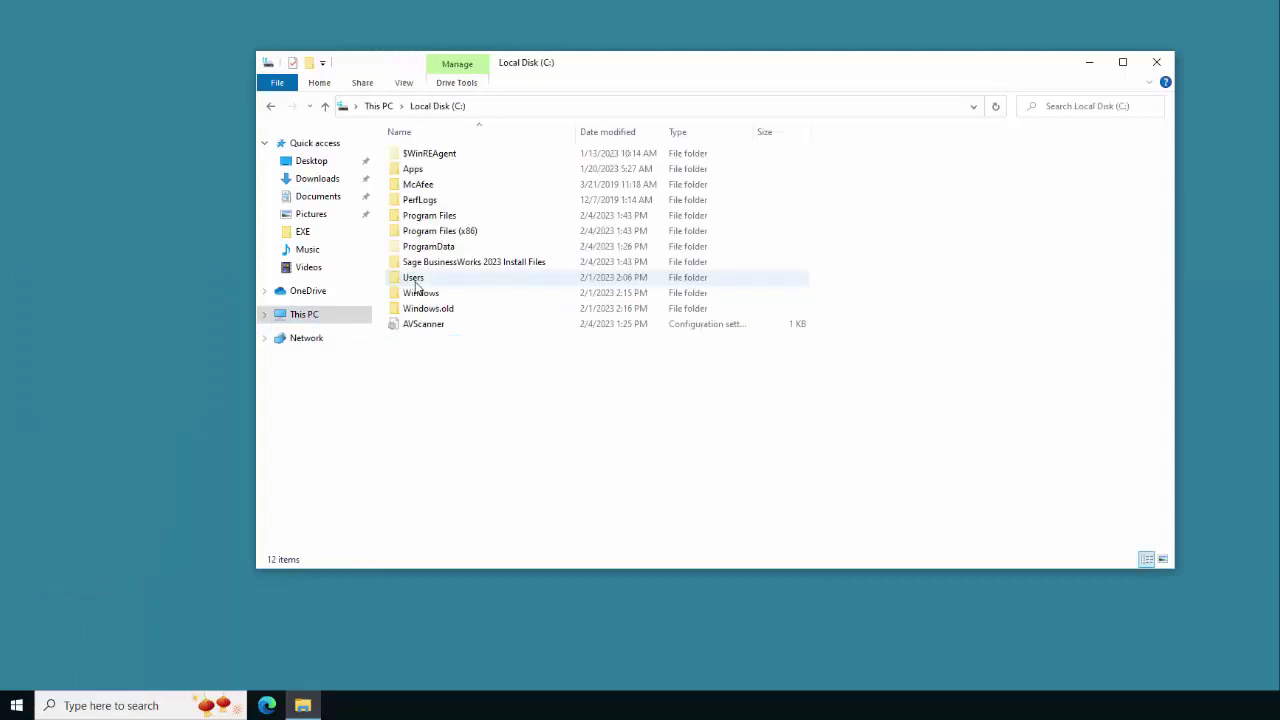
- Create a new folder named Sage at the root of the C: drive
right_click(435, 371)
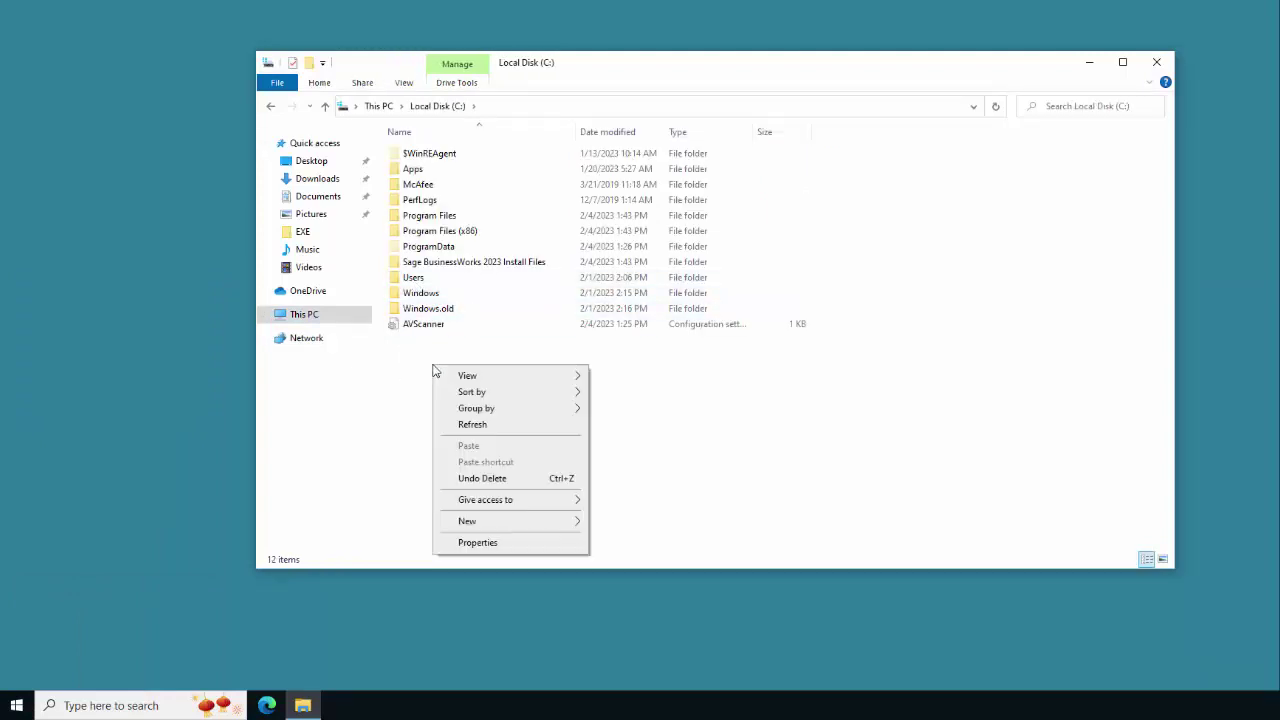
mouse_move(474, 521)
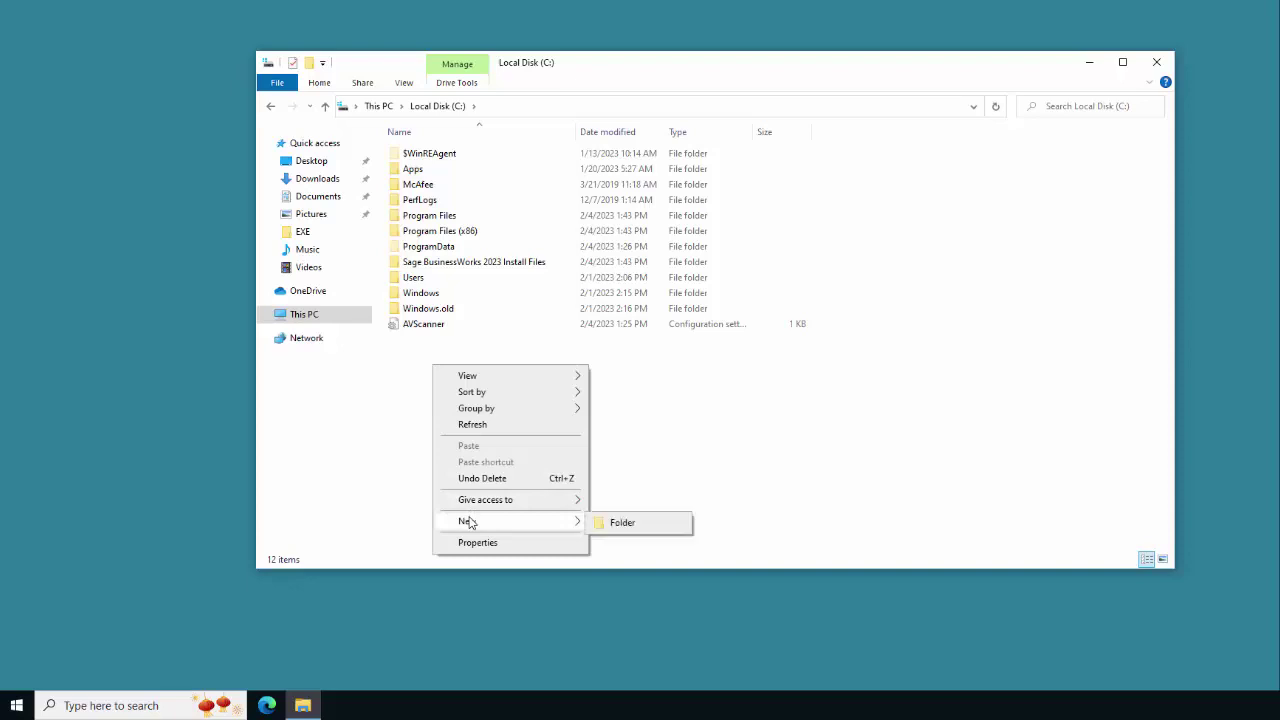
left_click(620, 522)
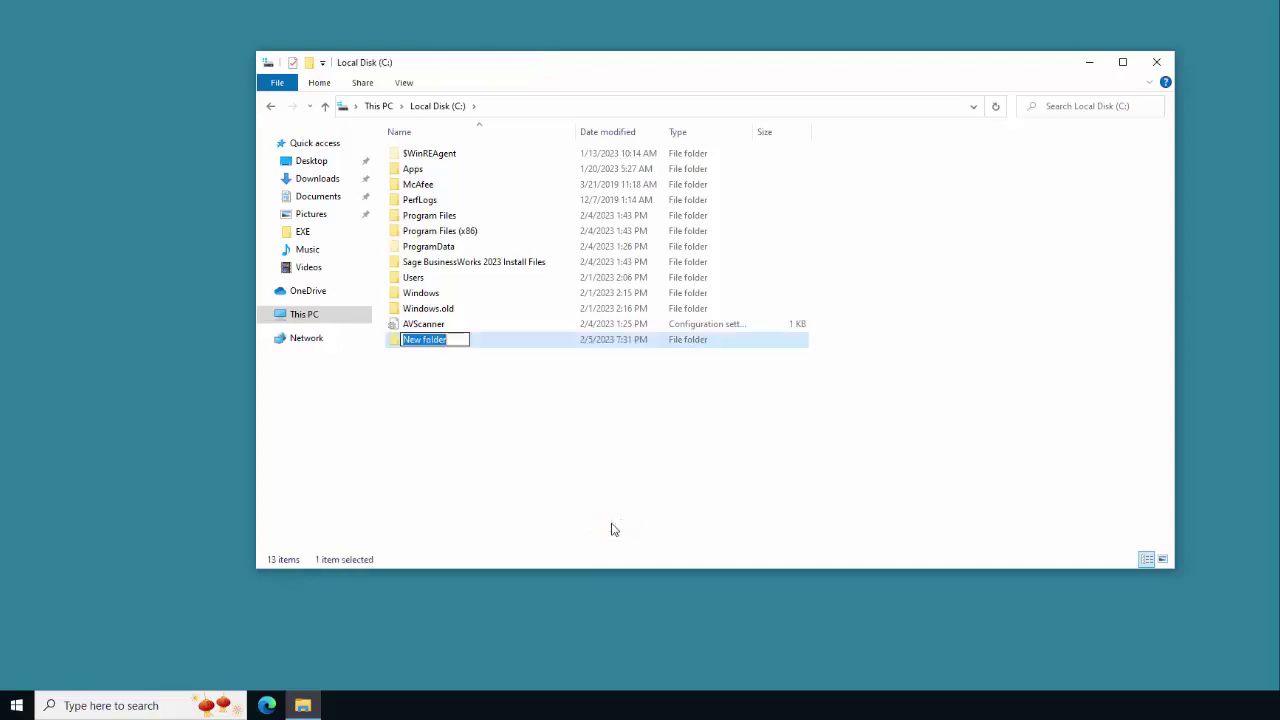
type("Sage")
key("Return")
right_click(425, 344)
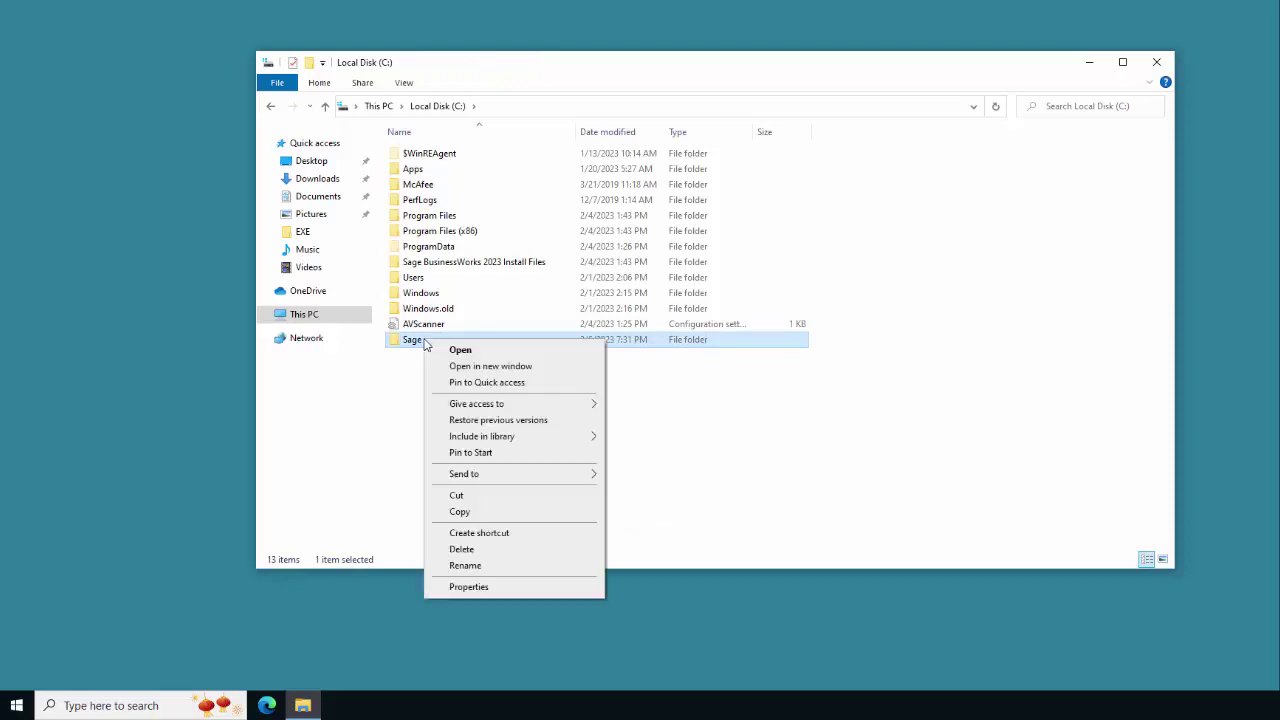
- In Sage's Properties, turn on Share this folder under Advanced Sharing
left_click(485, 588)
left_click(488, 365)
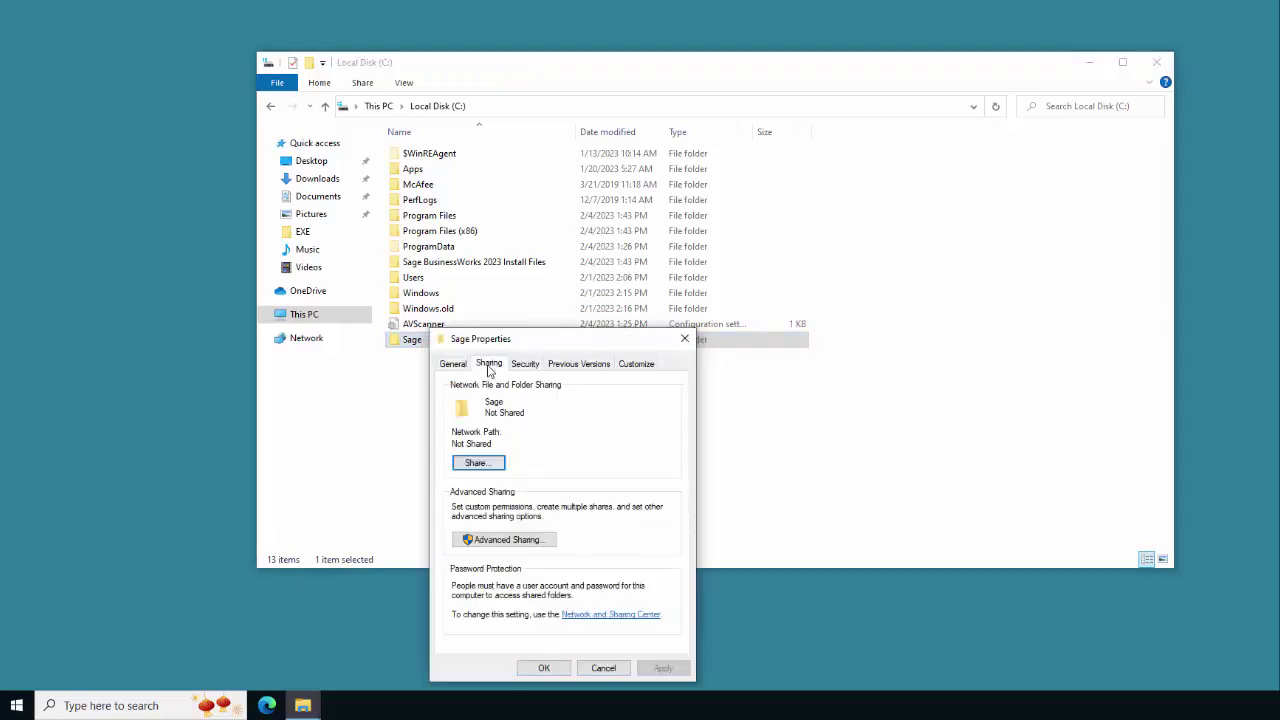
left_click(489, 542)
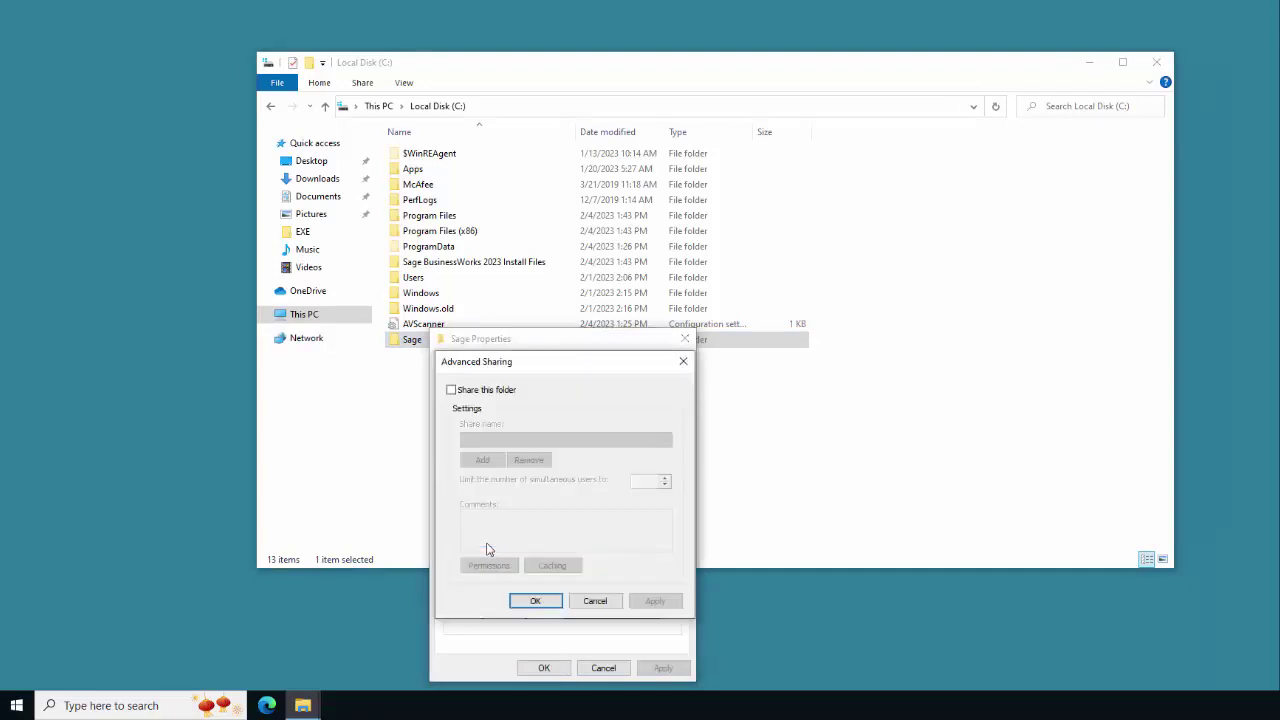
left_click(451, 390)
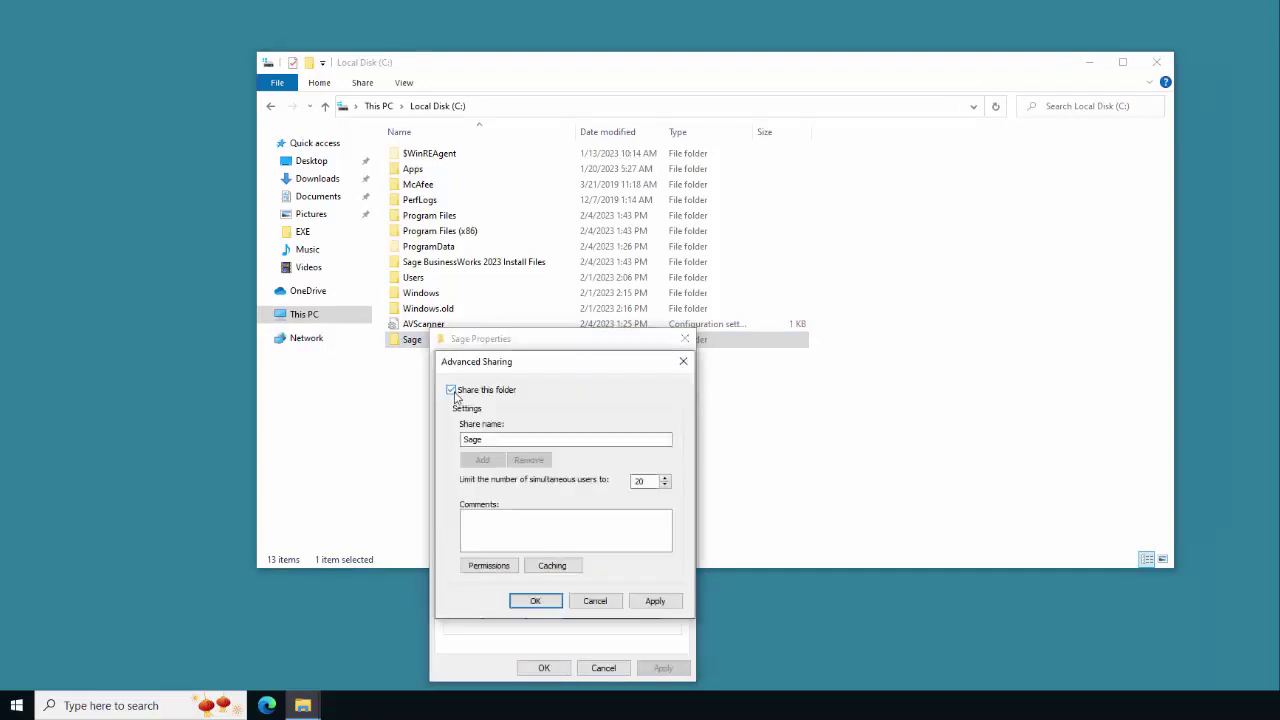
left_click(488, 566)
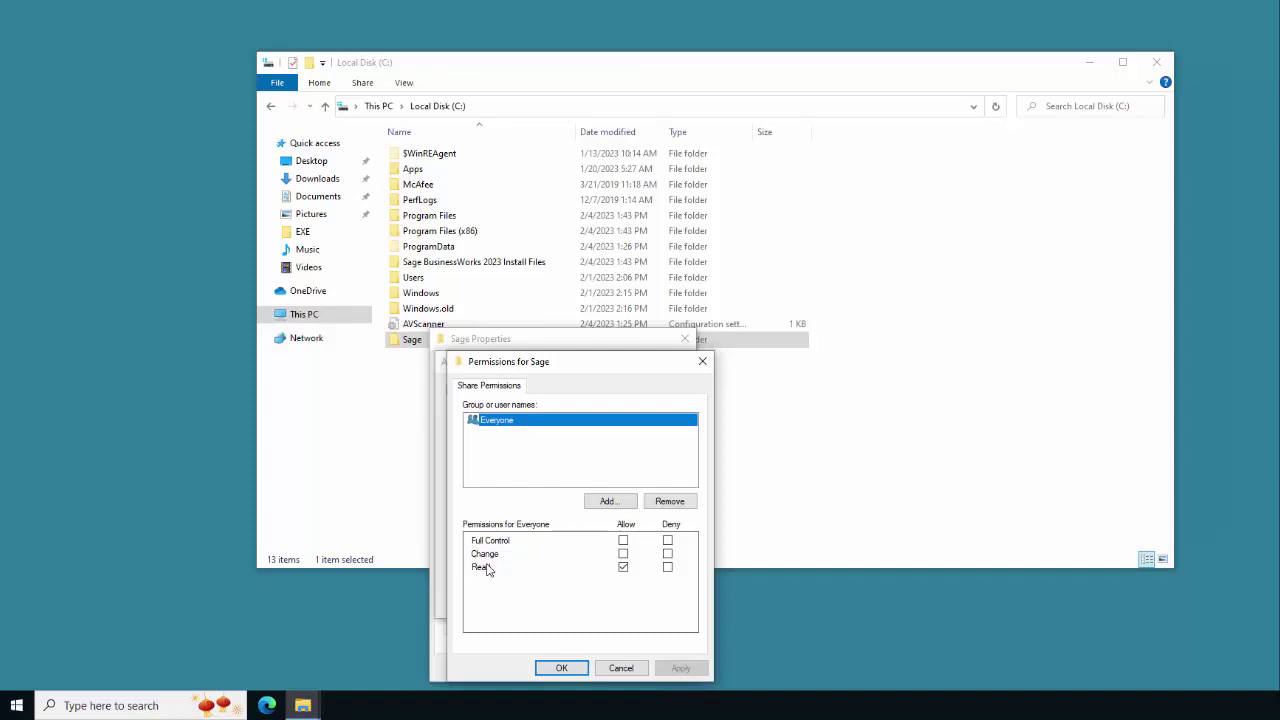
- Allow Everyone Full Control on the Sage share and confirm the sharing settings
left_click(623, 541)
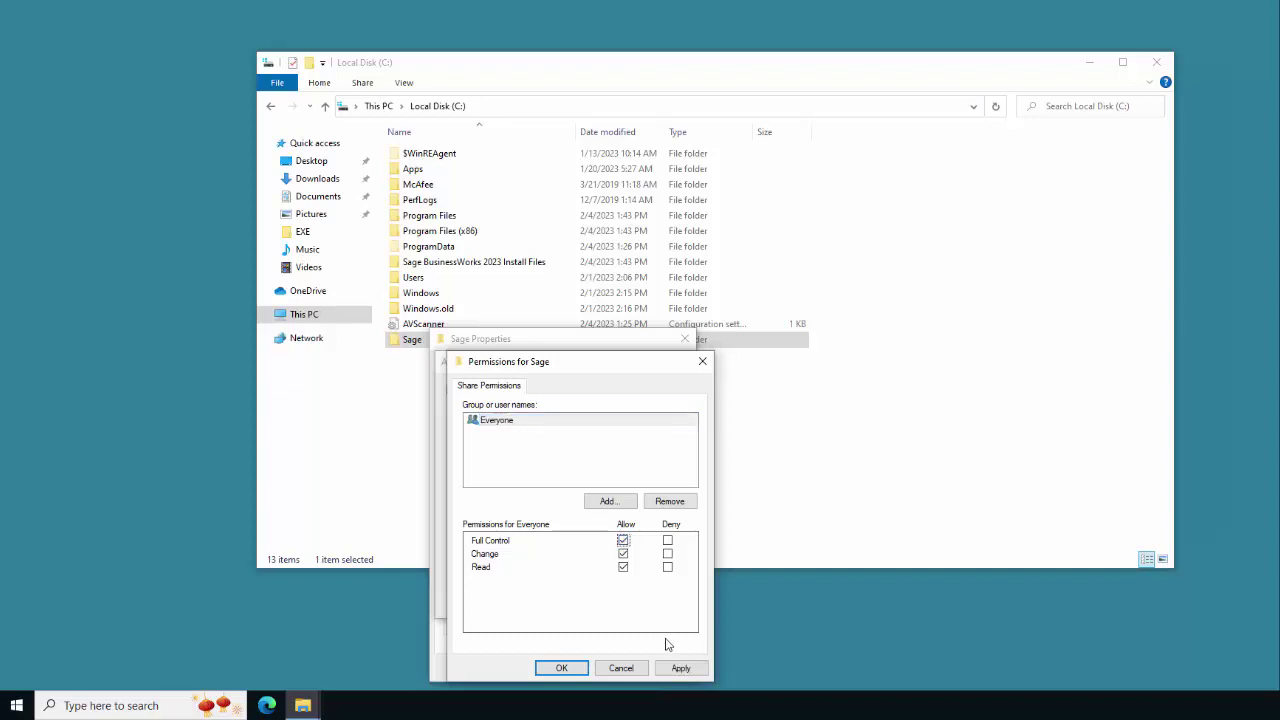
left_click(677, 669)
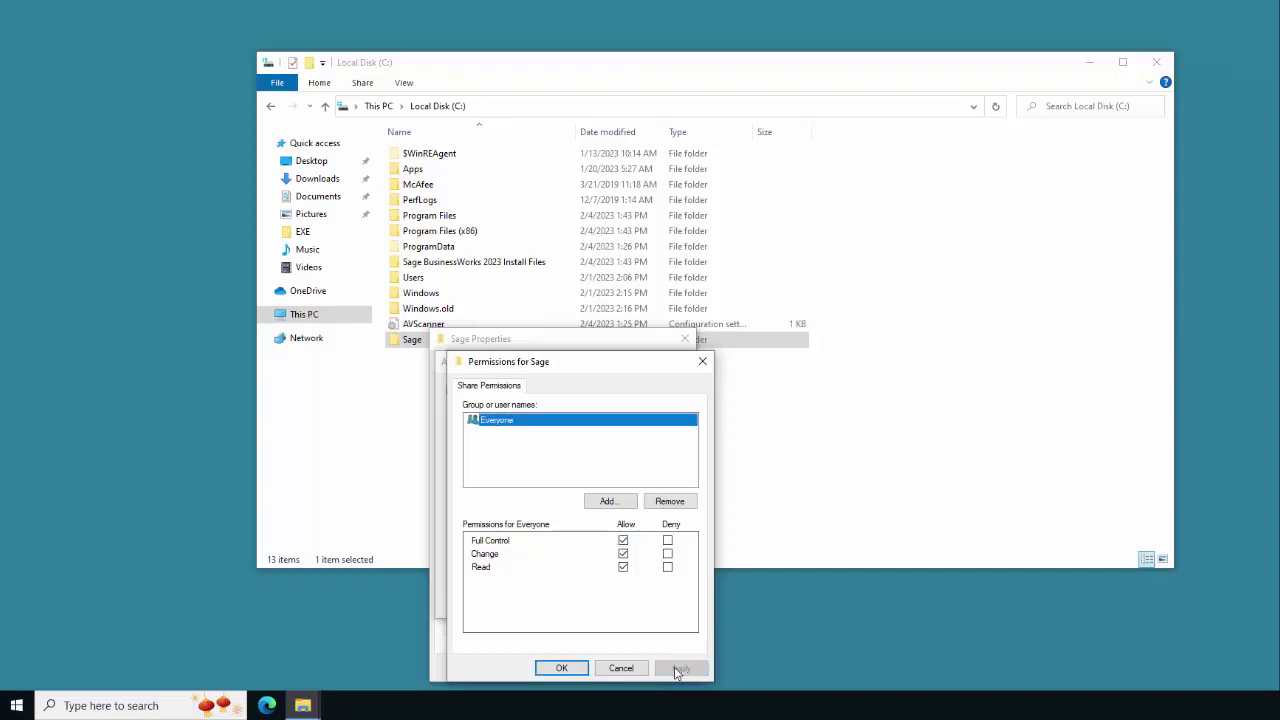
left_click(562, 668)
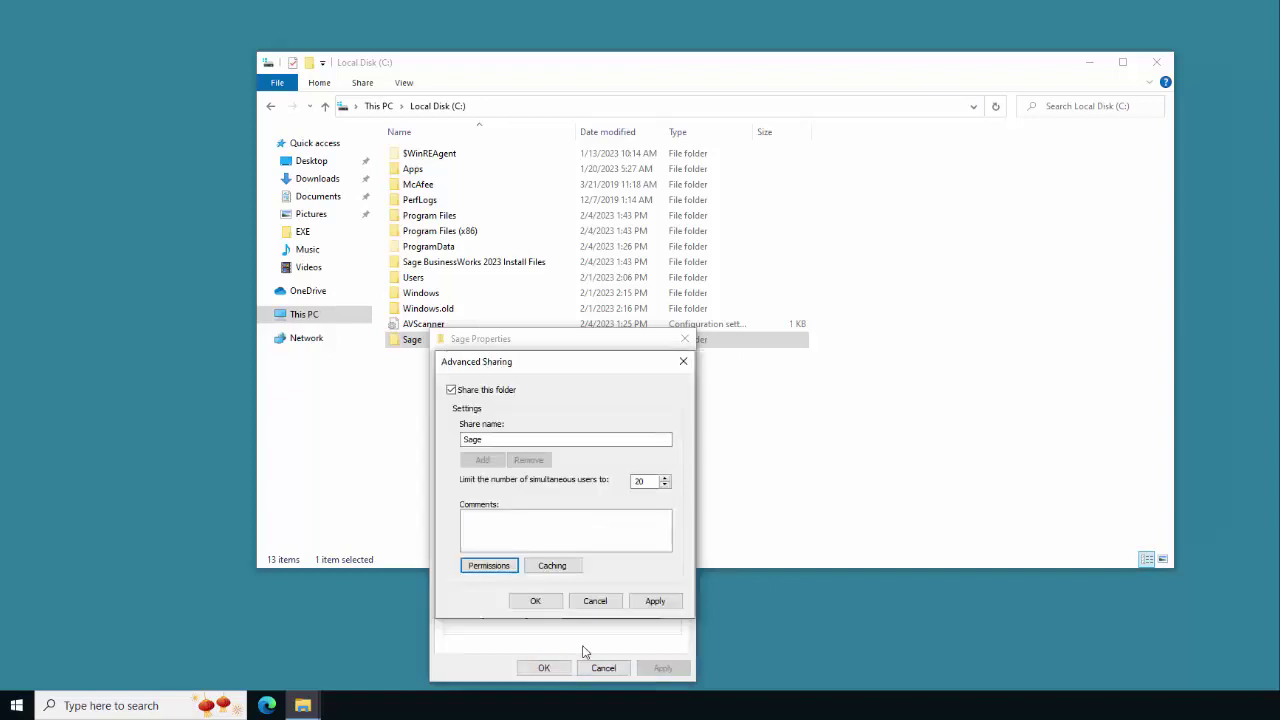
left_click(656, 604)
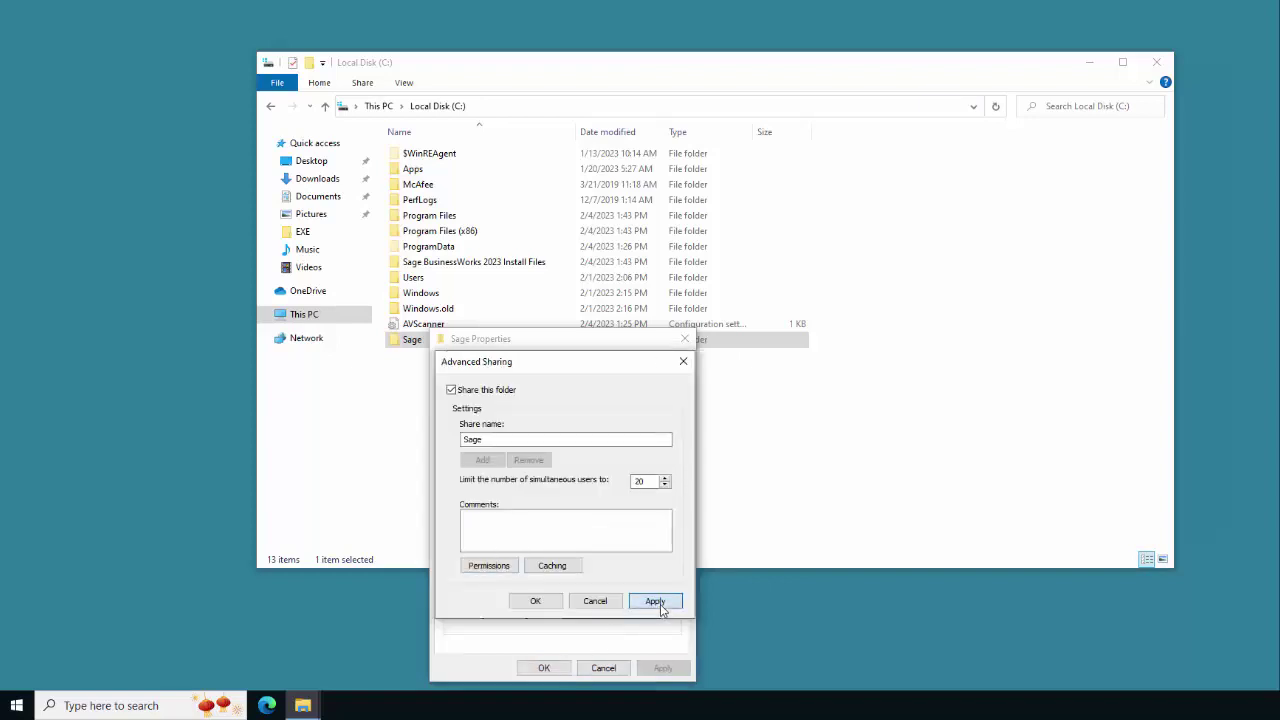
left_click(534, 601)
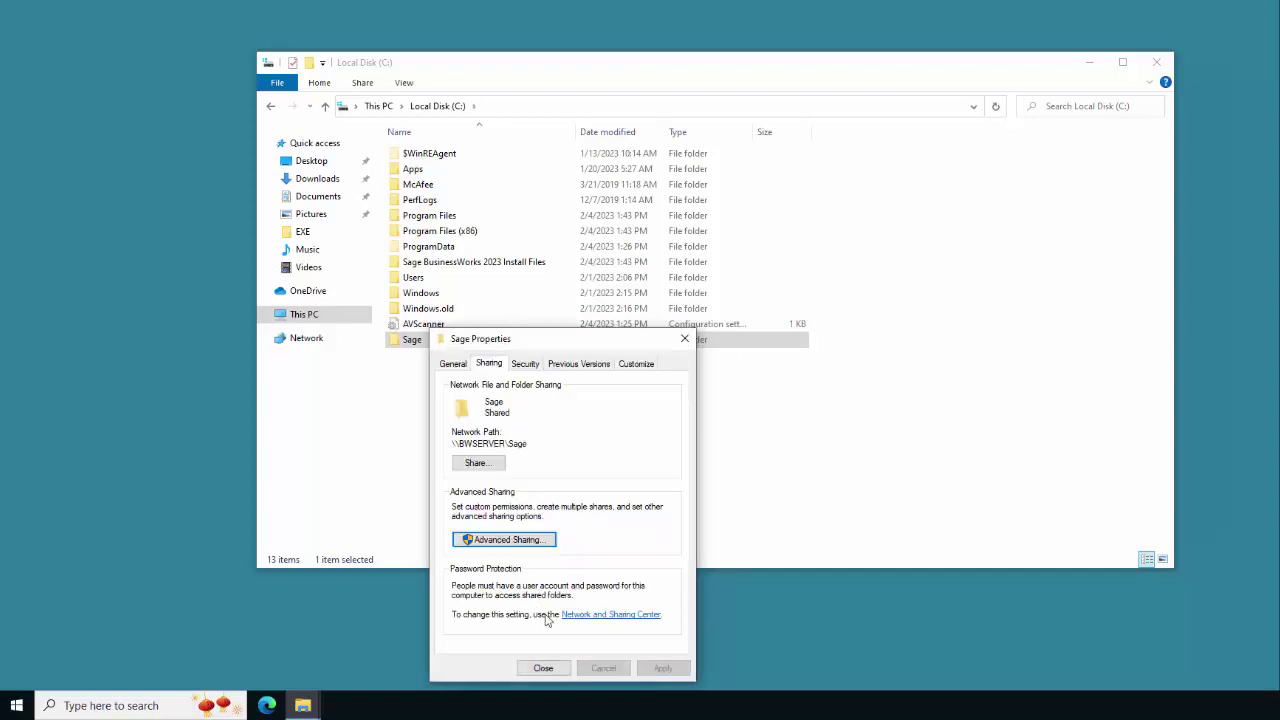
- Allow Authenticated Users Full control in Sage's Security permissions, then close Properties
left_click(530, 366)
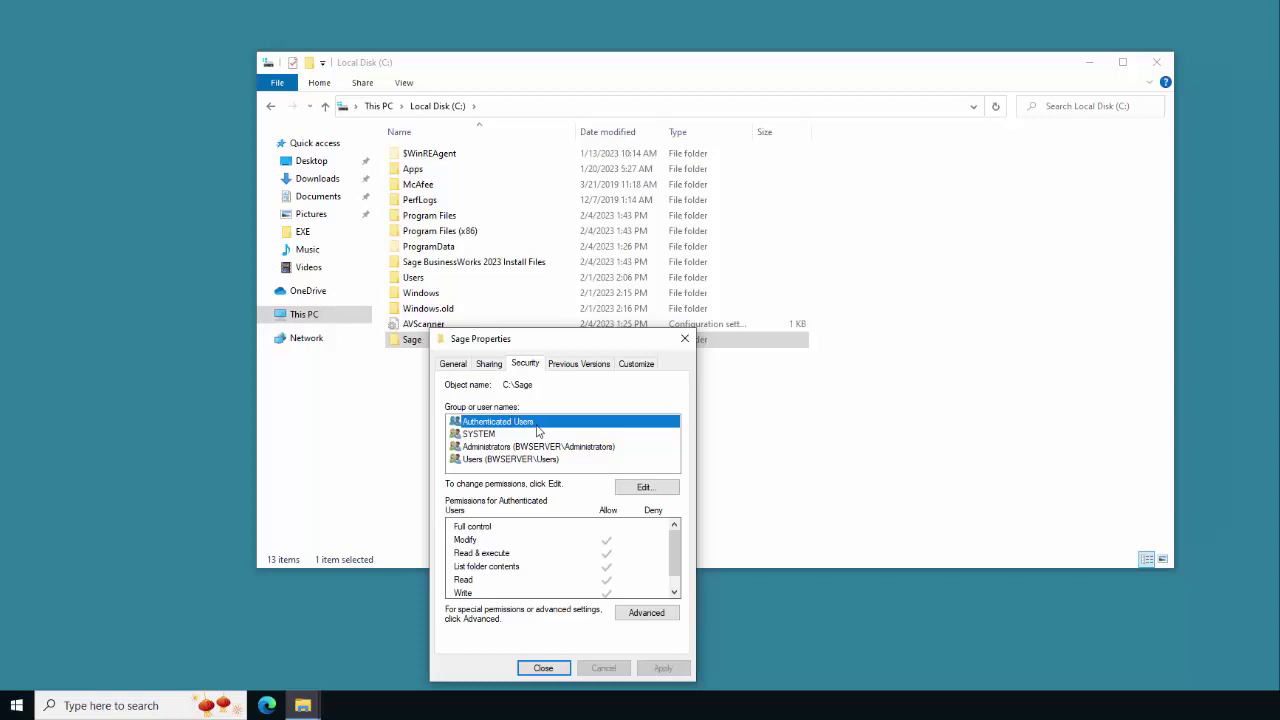
left_click(640, 488)
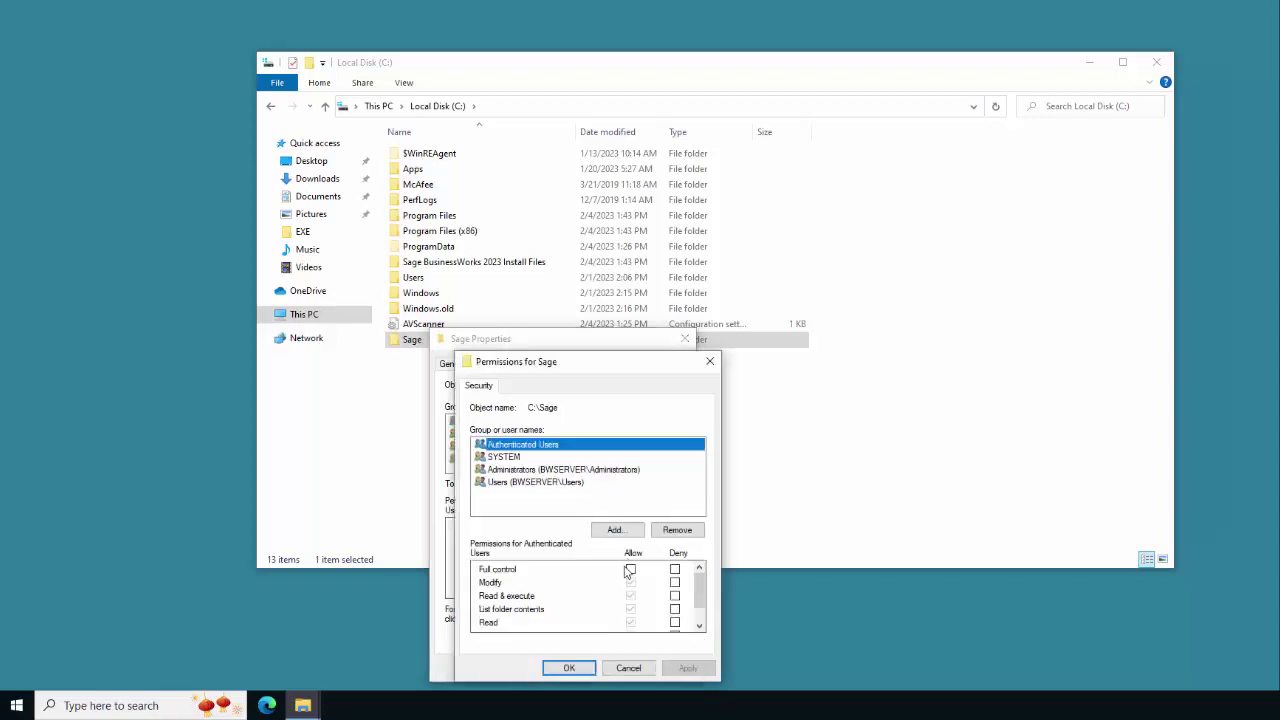
left_click(631, 569)
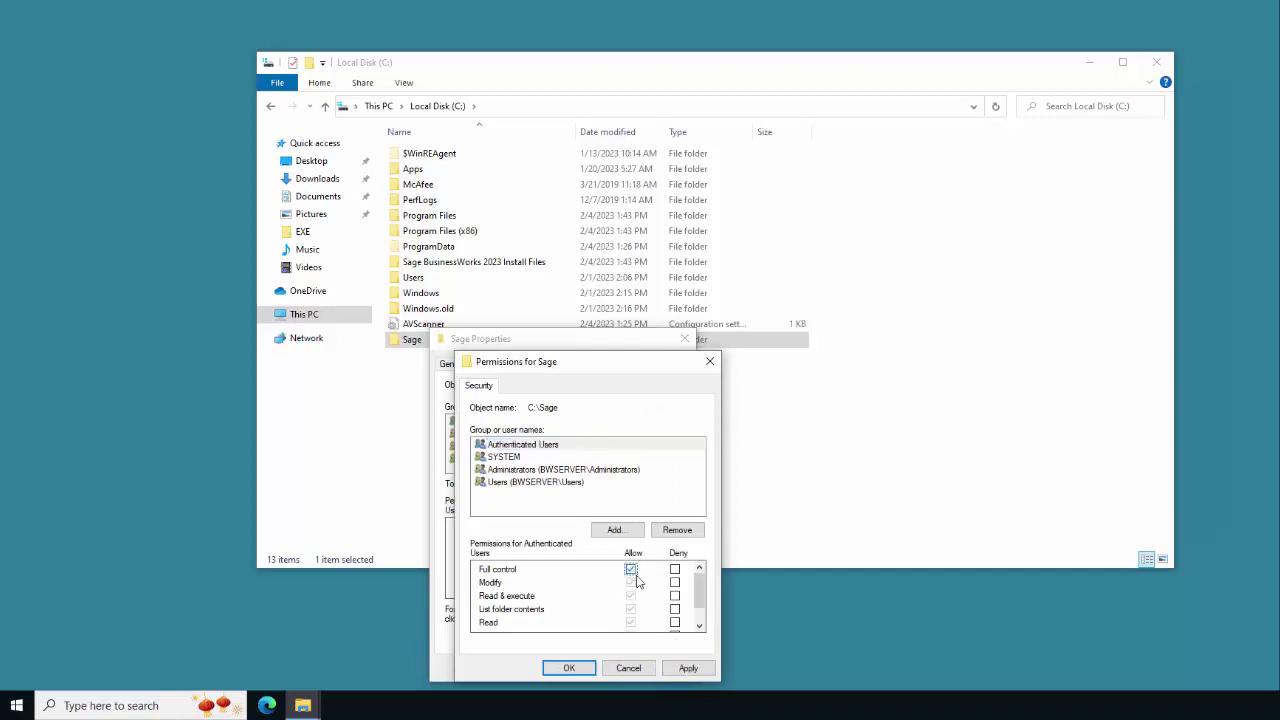
left_click(684, 670)
left_click(569, 668)
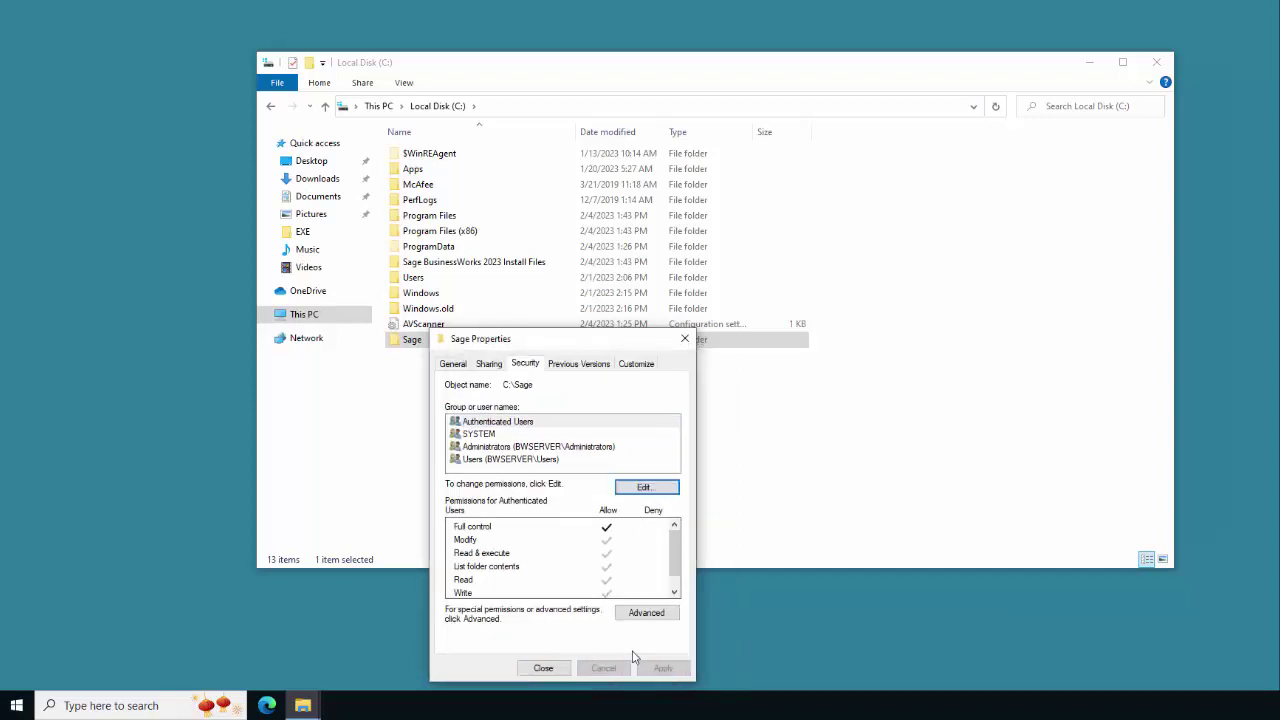
left_click(561, 672)
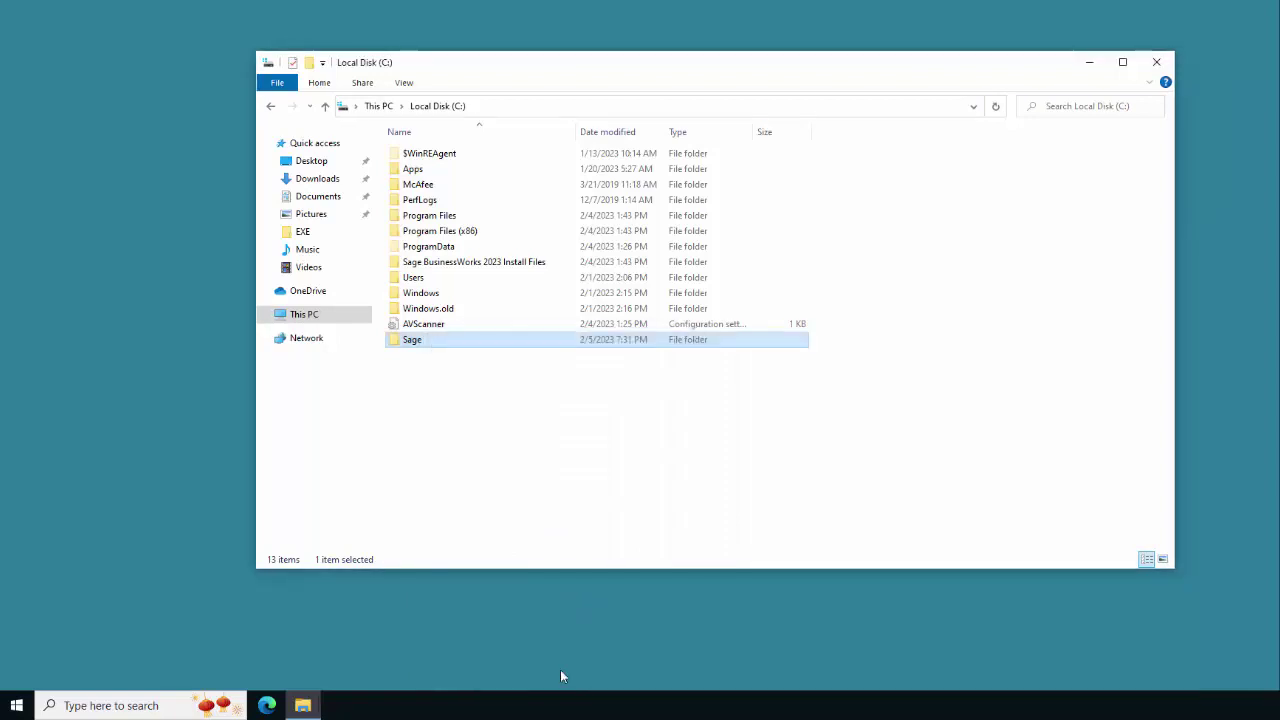
- From the desktop, reopen File Explorer on the Downloads folder holding the SageBusinessWorks installer
key("super+d")
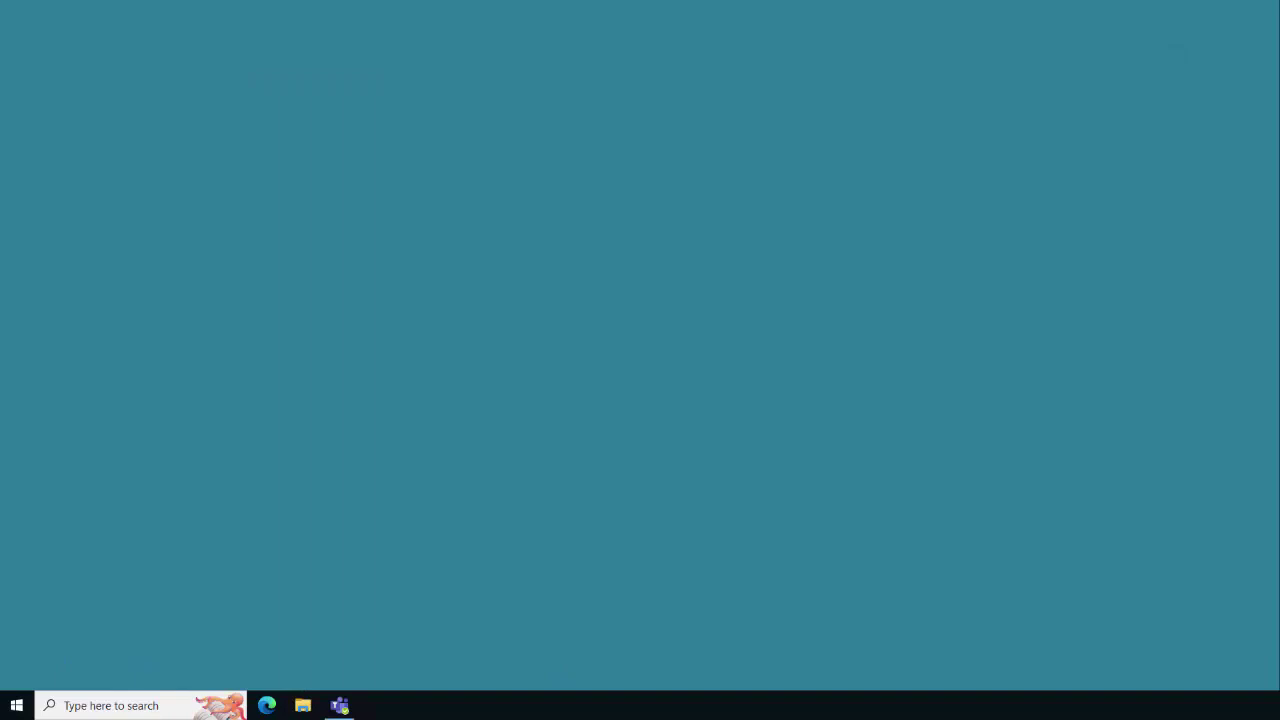
right_click(16, 713)
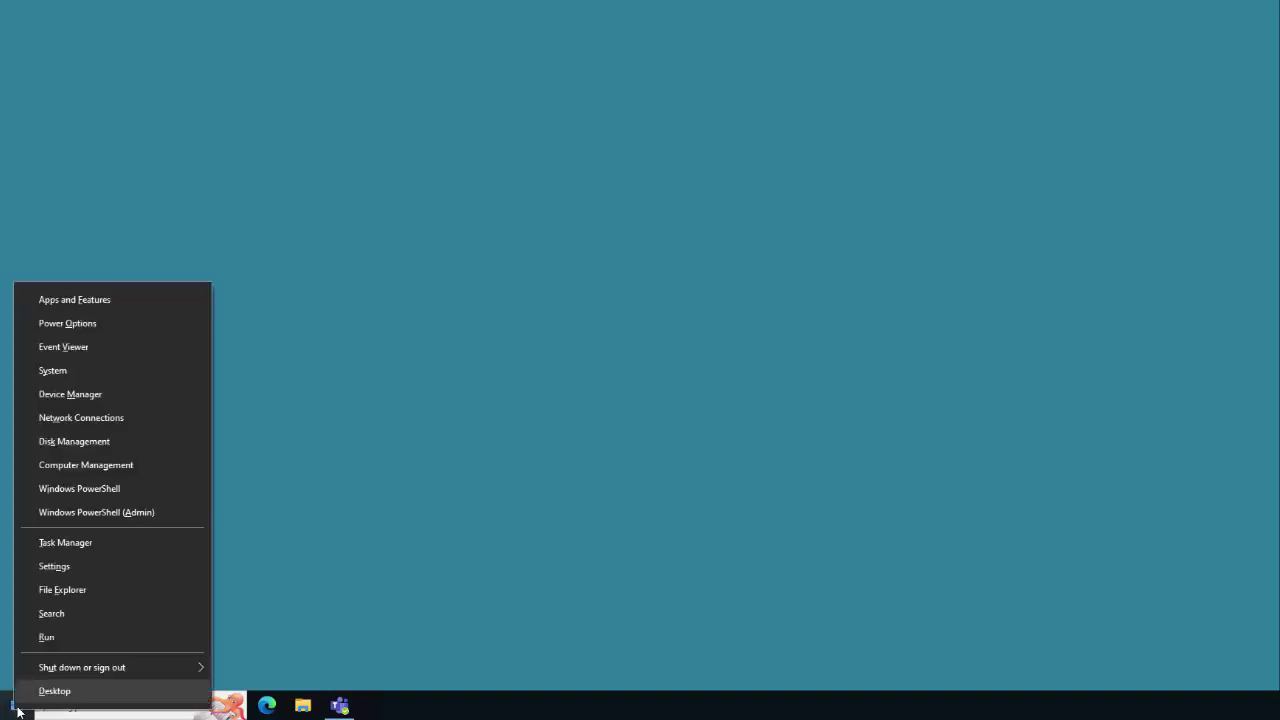
left_click(65, 591)
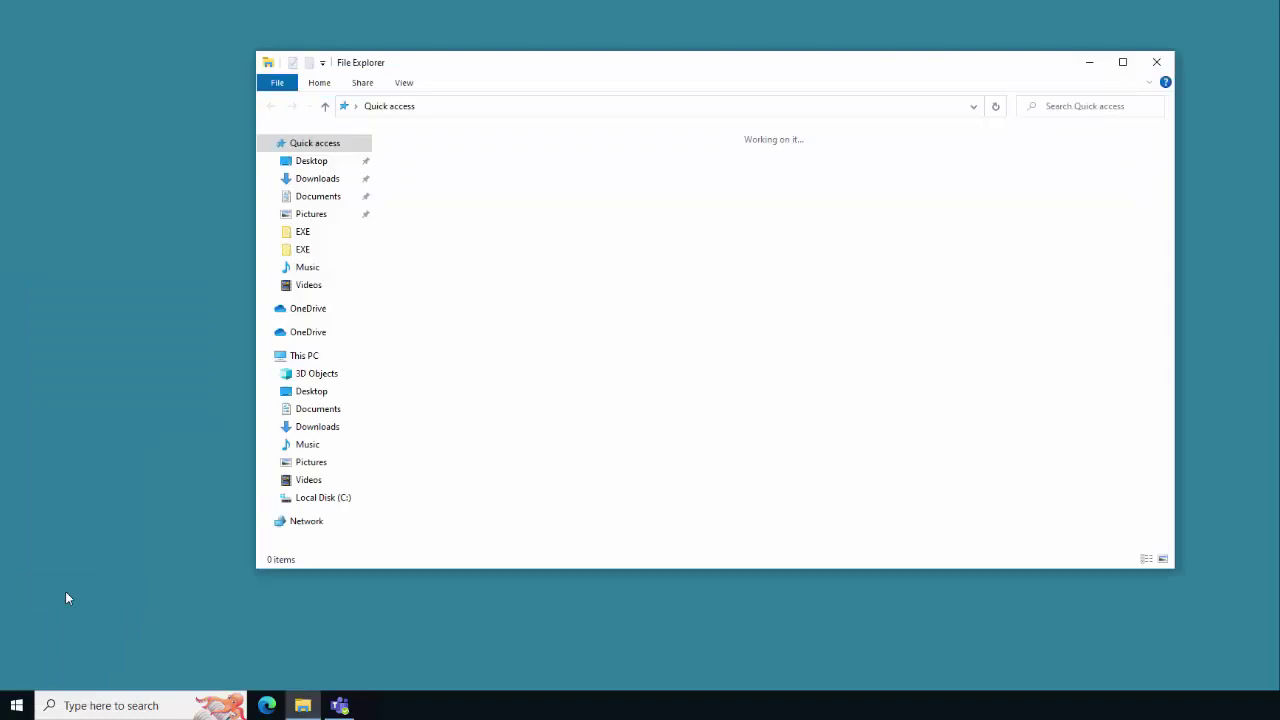
left_click(332, 178)
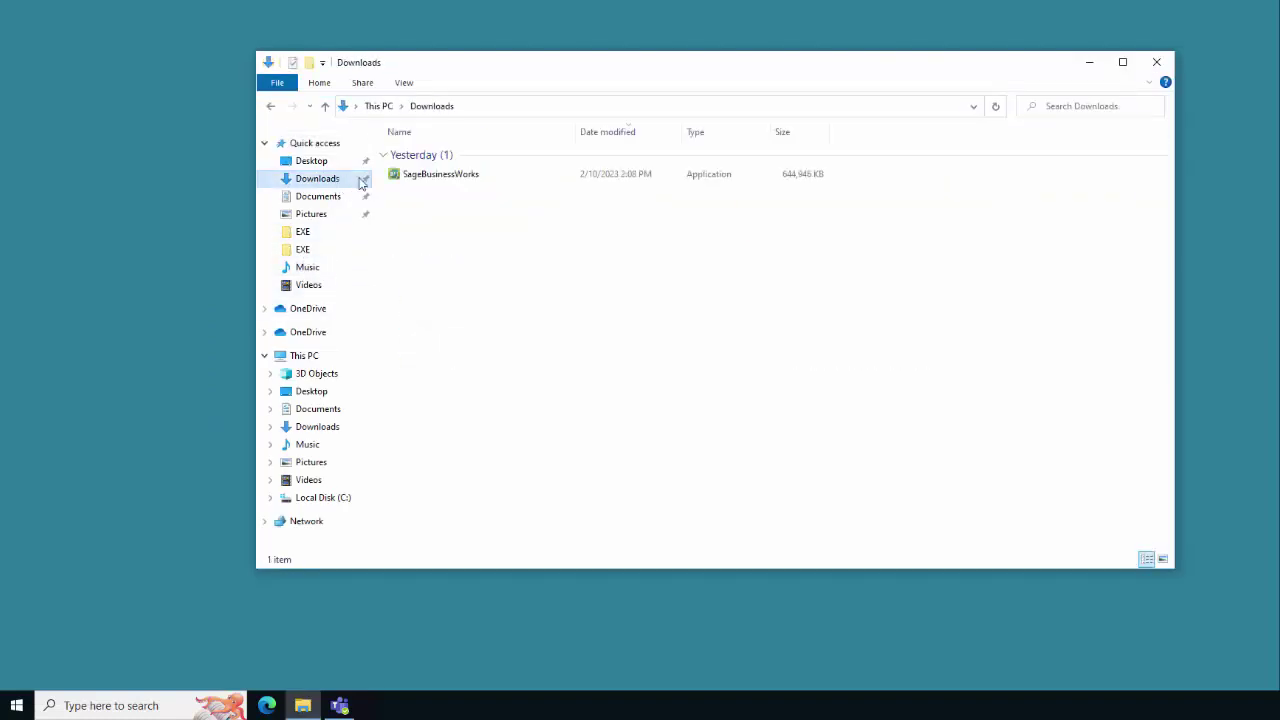
- Run the SageBusinessWorks installer, extract its setup files, and start the BusinessWorks 2023 install
double_click(413, 177)
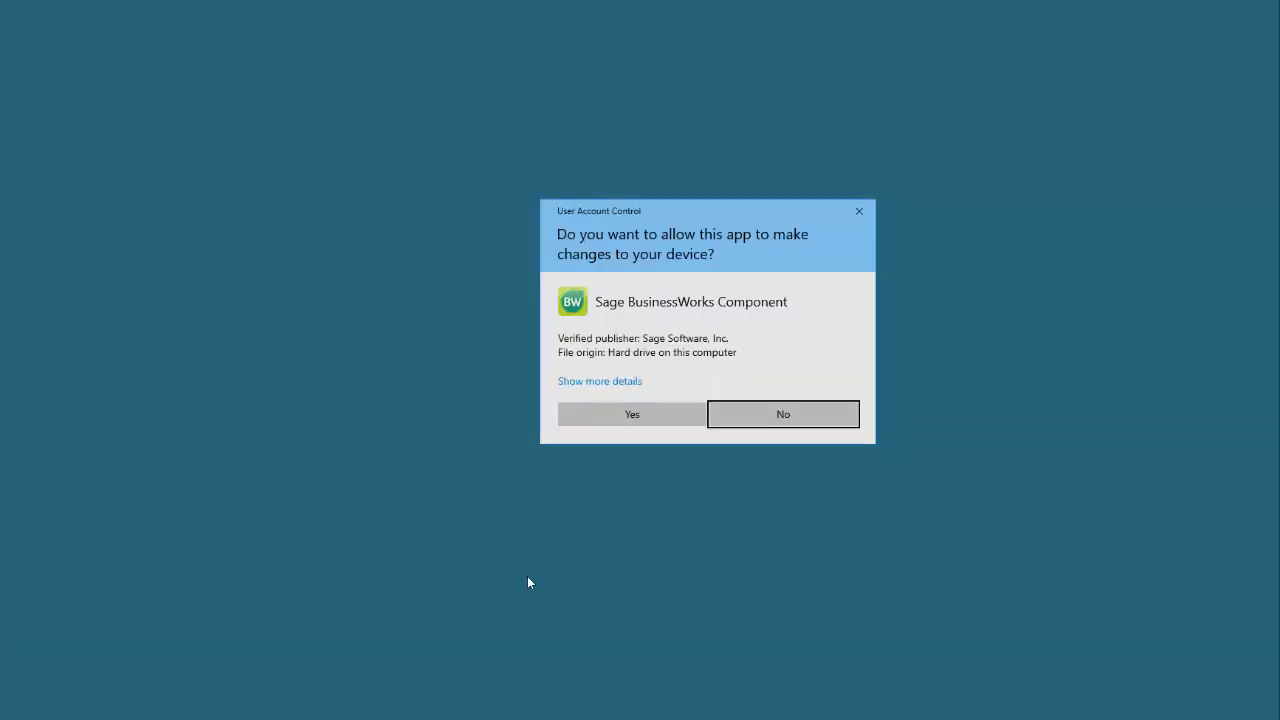
left_click(606, 420)
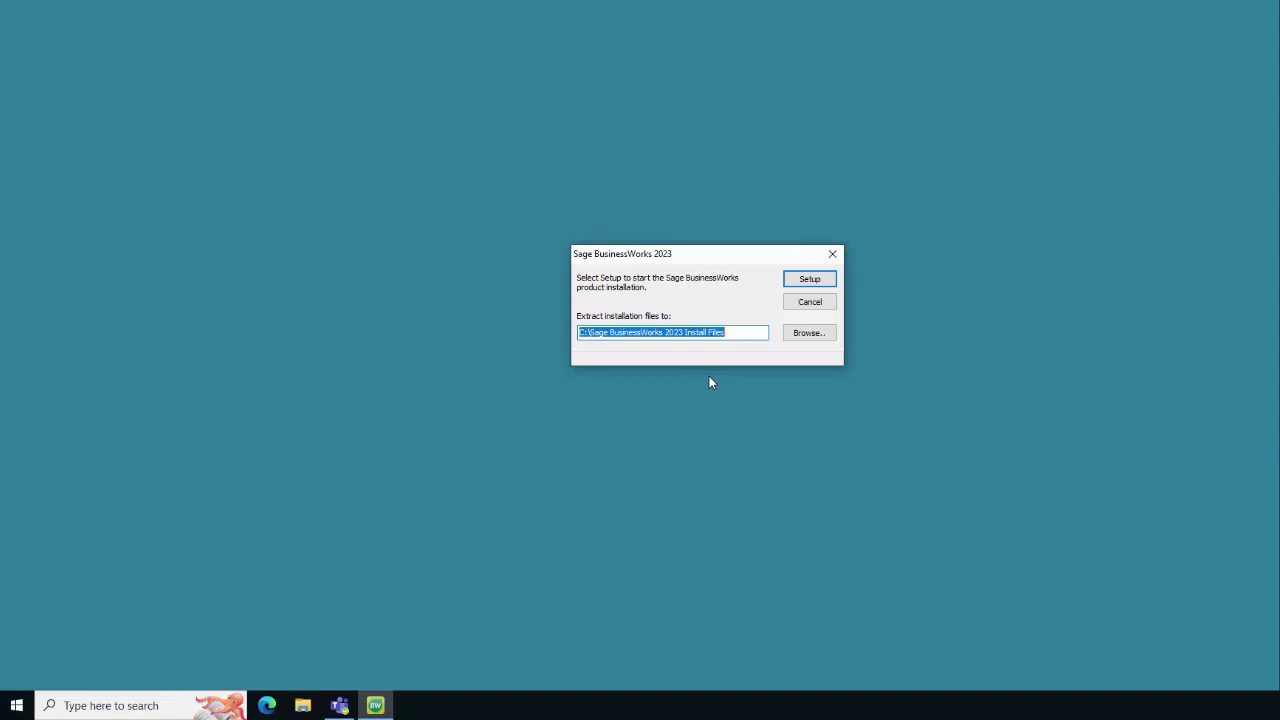
left_click(810, 281)
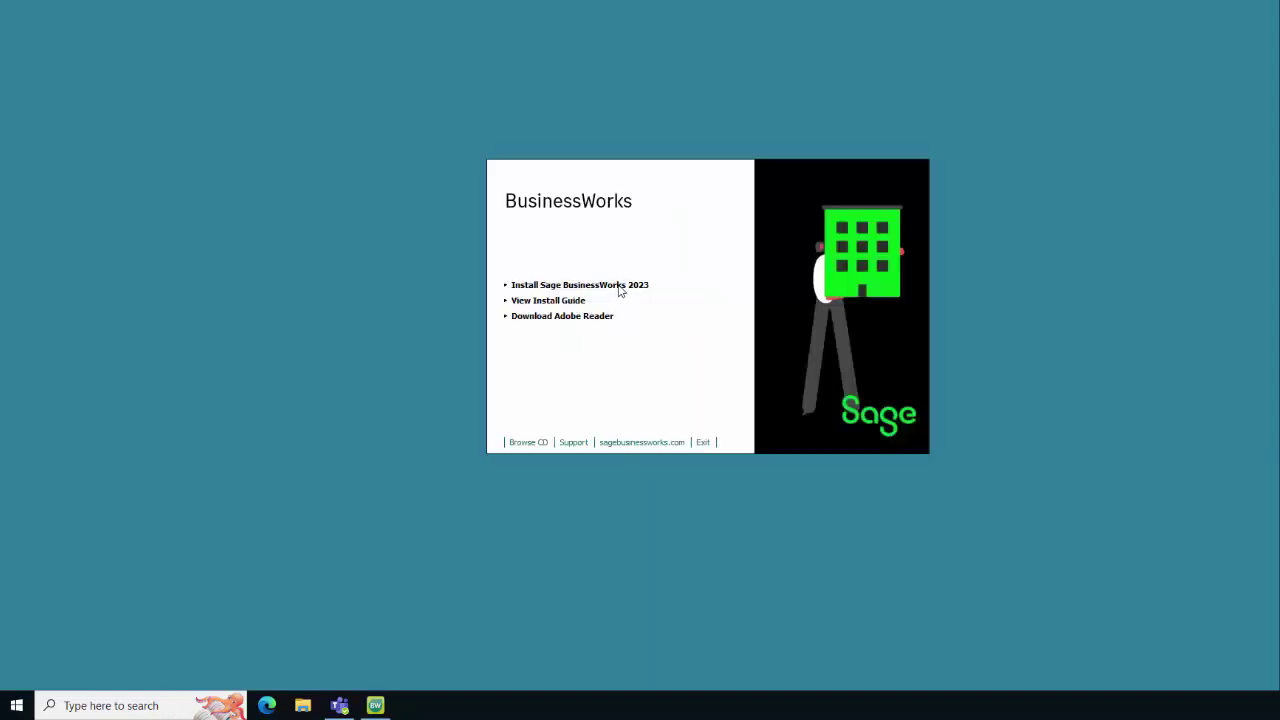
left_click(620, 286)
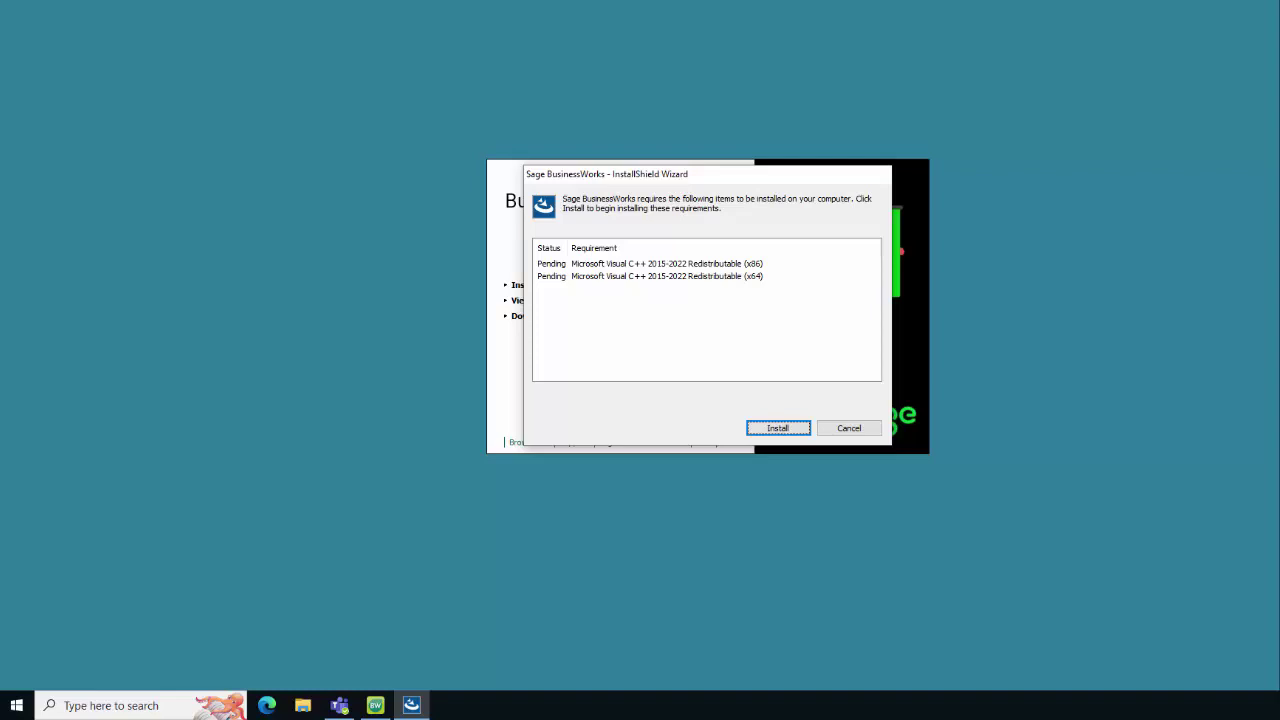
- Install the Visual C++ prerequisites, accept the license, and choose Network Installation with the product code
left_click(757, 432)
left_click(789, 444)
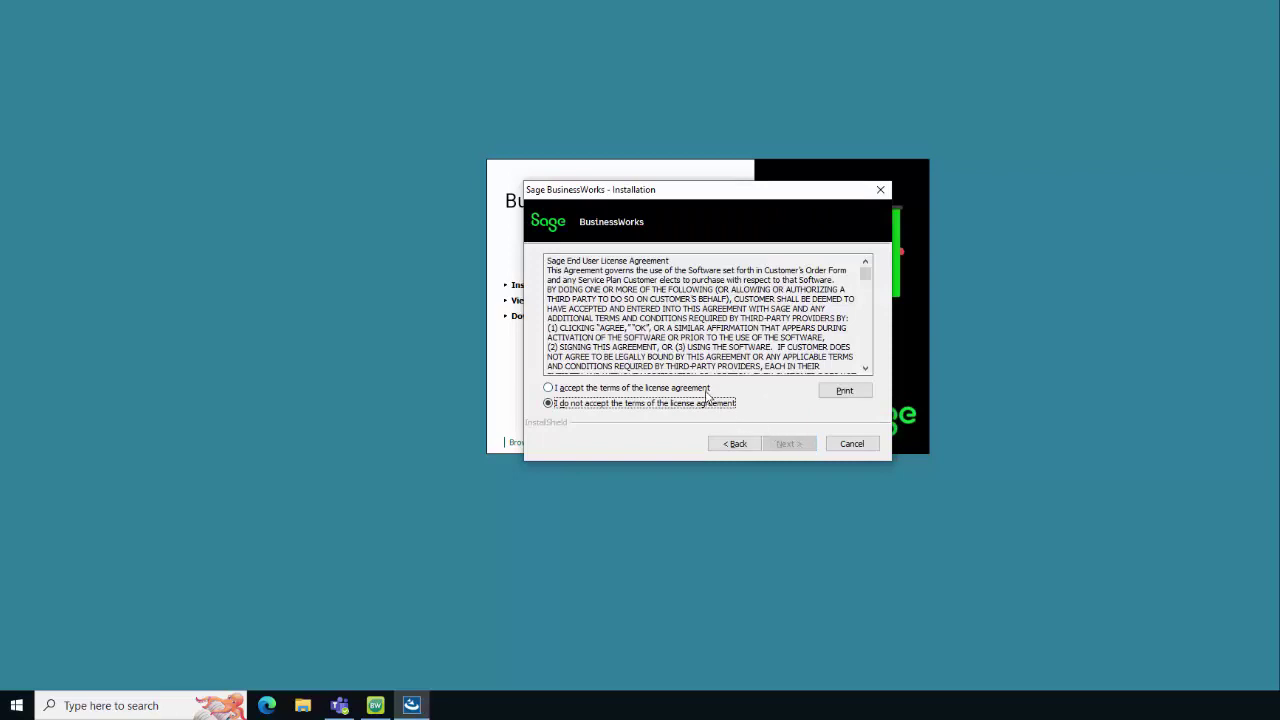
left_click(705, 389)
left_click(785, 444)
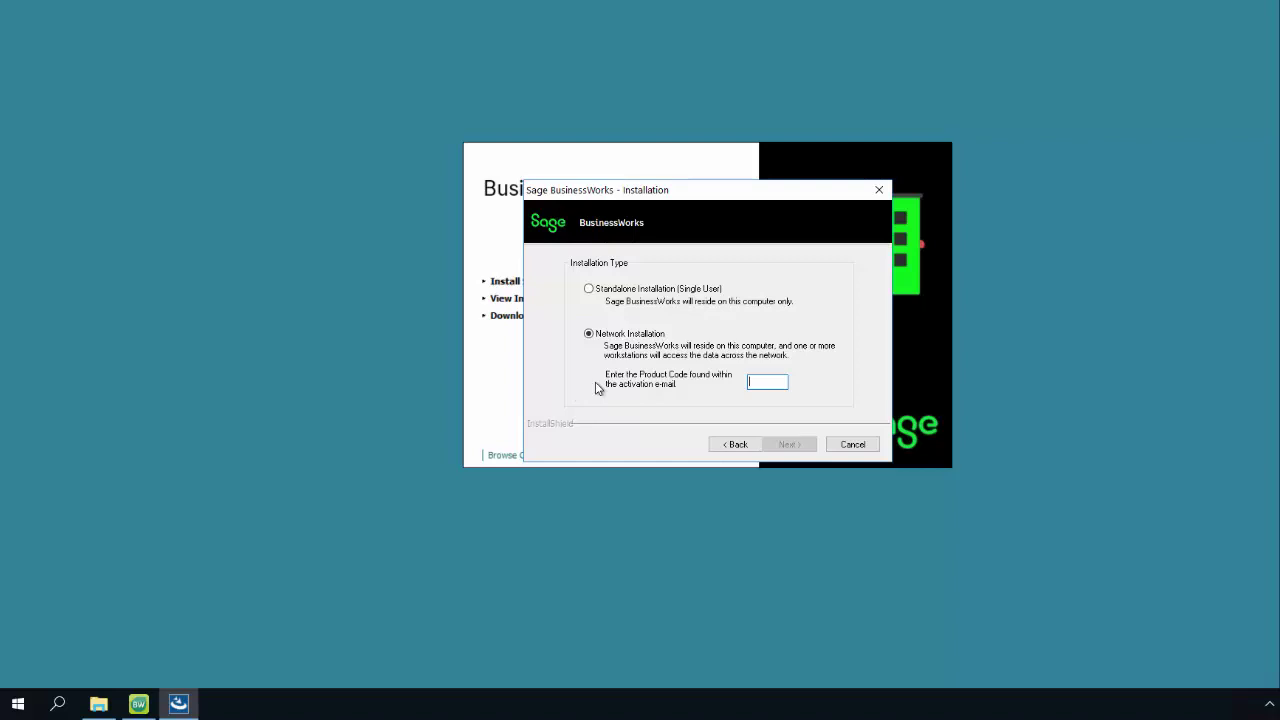
type("CS")
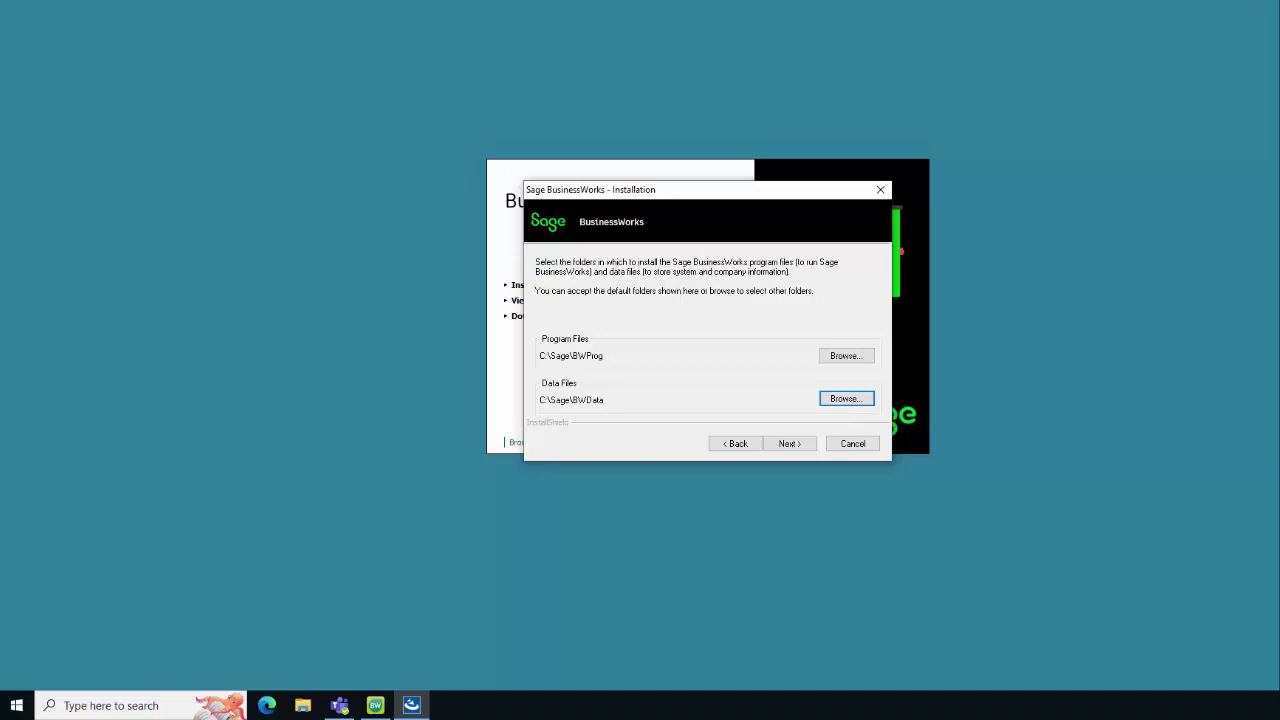
- Keep default C:\Sage\BW\Prog, C:\Sage\BW\Data, Actian, client data and program folders, then install
left_click(806, 446)
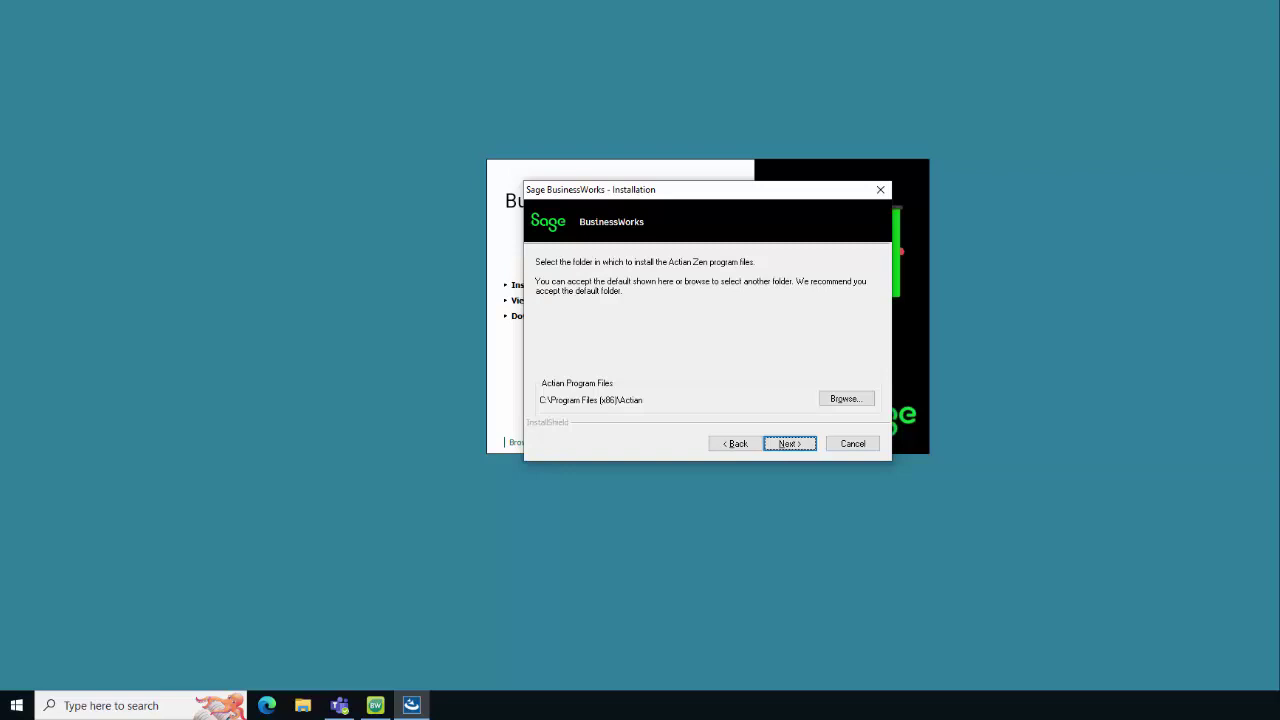
left_click(790, 444)
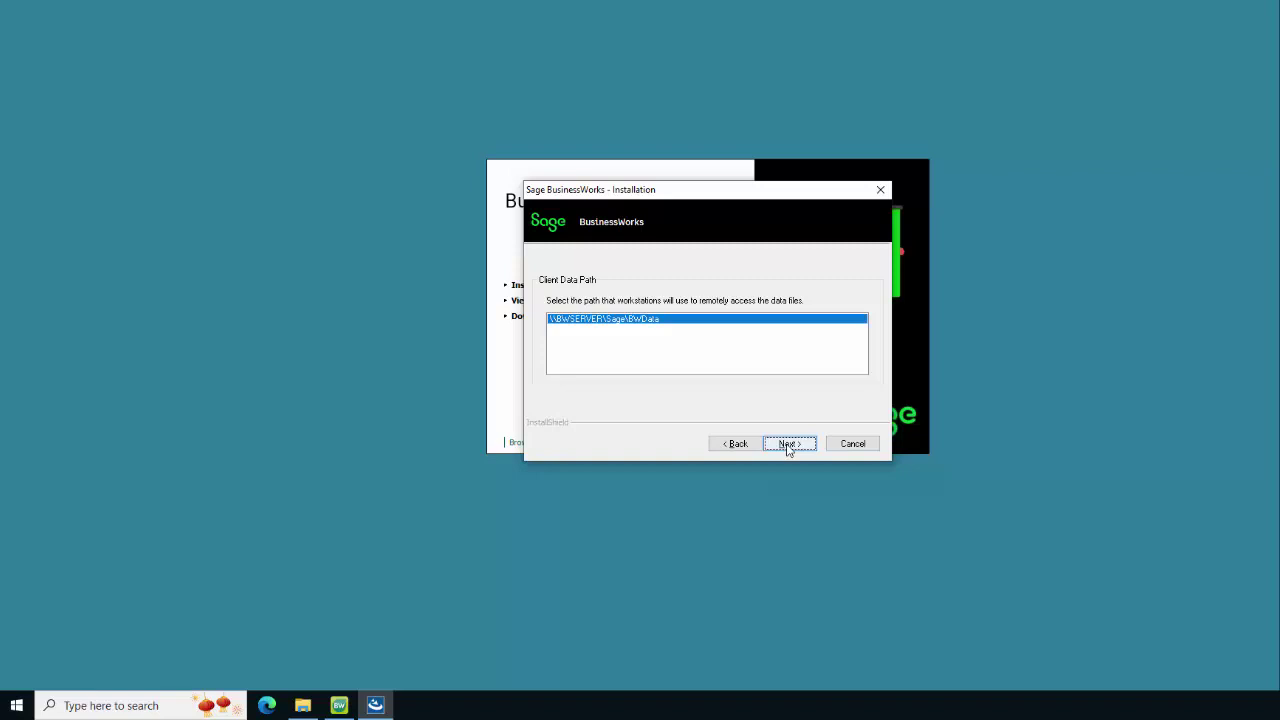
left_click(789, 444)
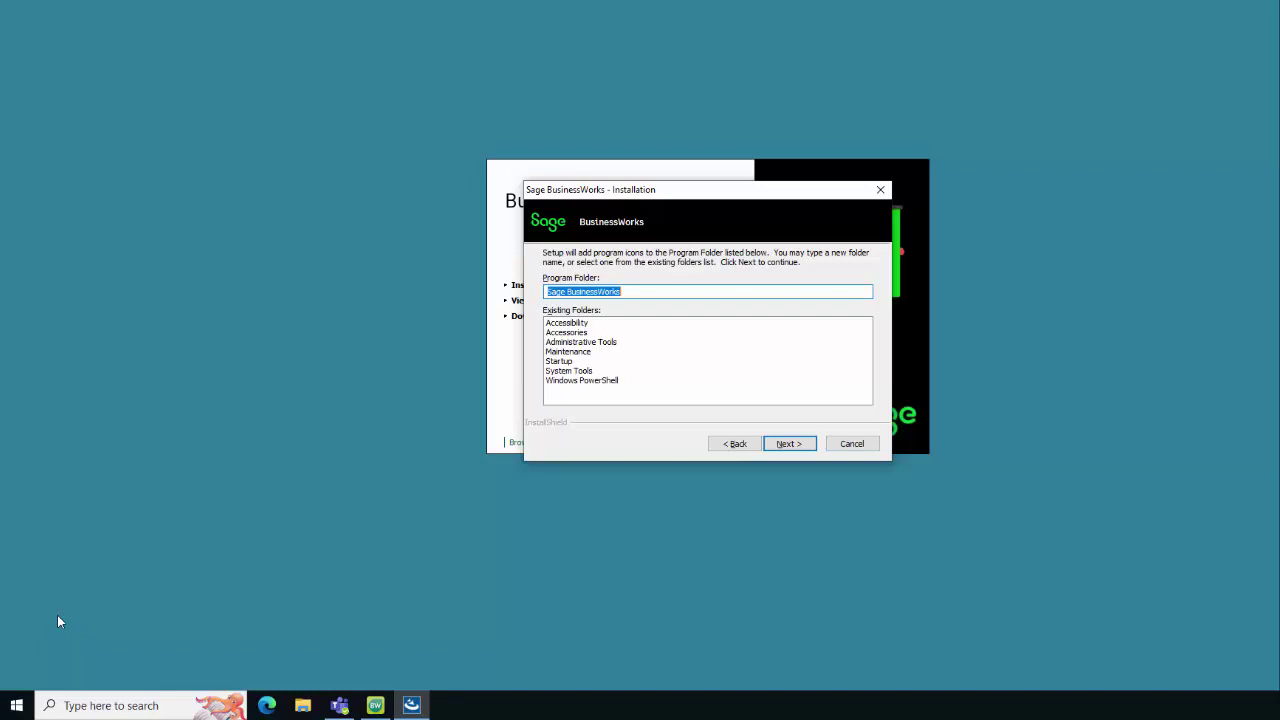
left_click(795, 446)
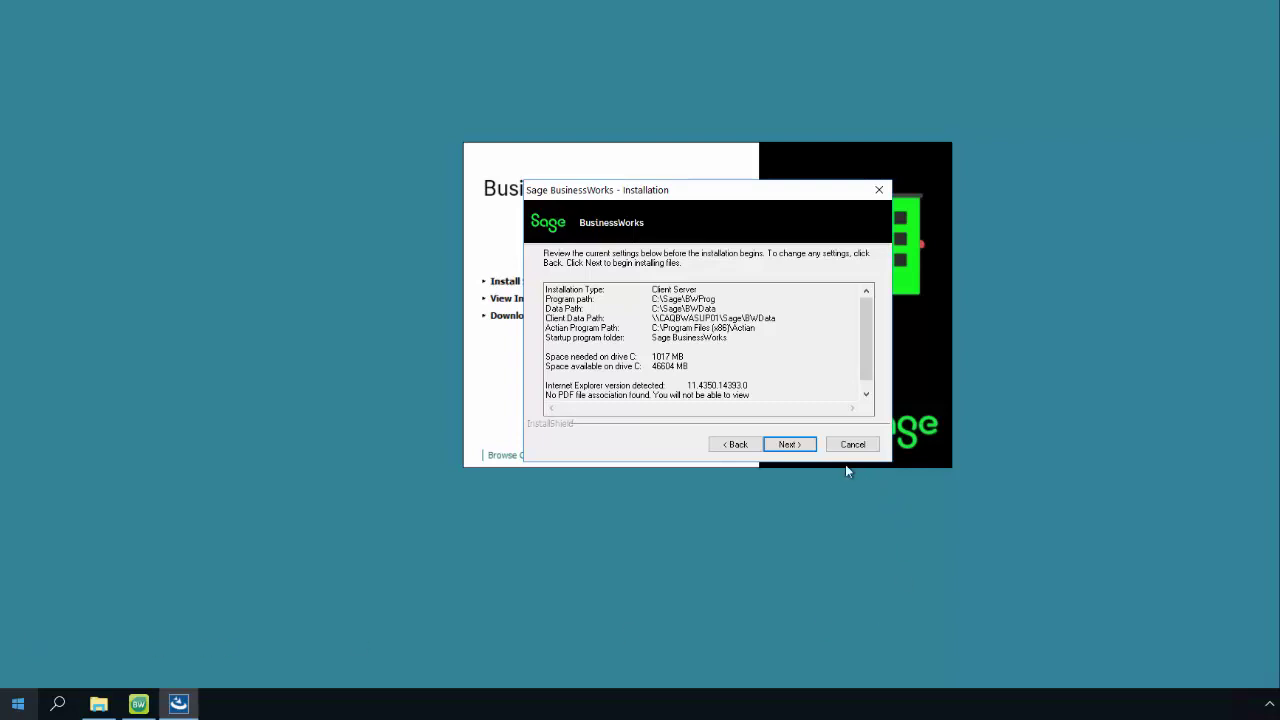
left_click(808, 450)
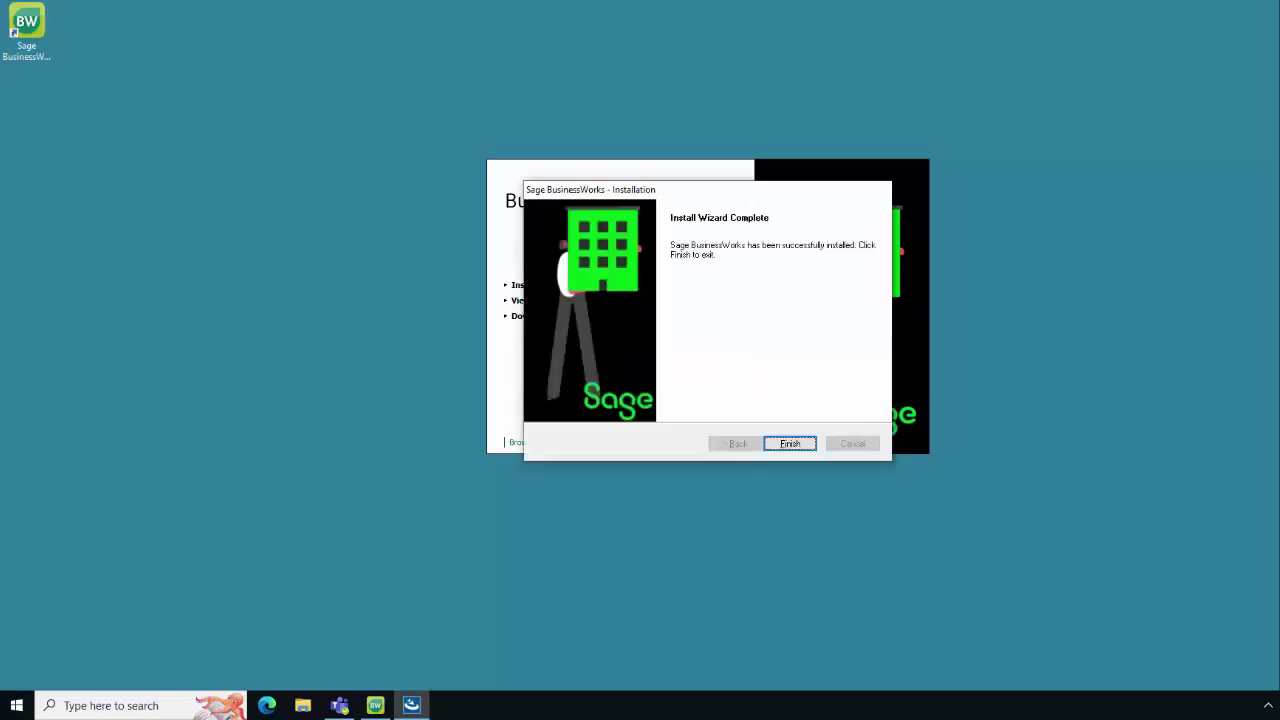
- Finish the Install Wizard Complete page and exit the BusinessWorks setup launcher
left_click(789, 444)
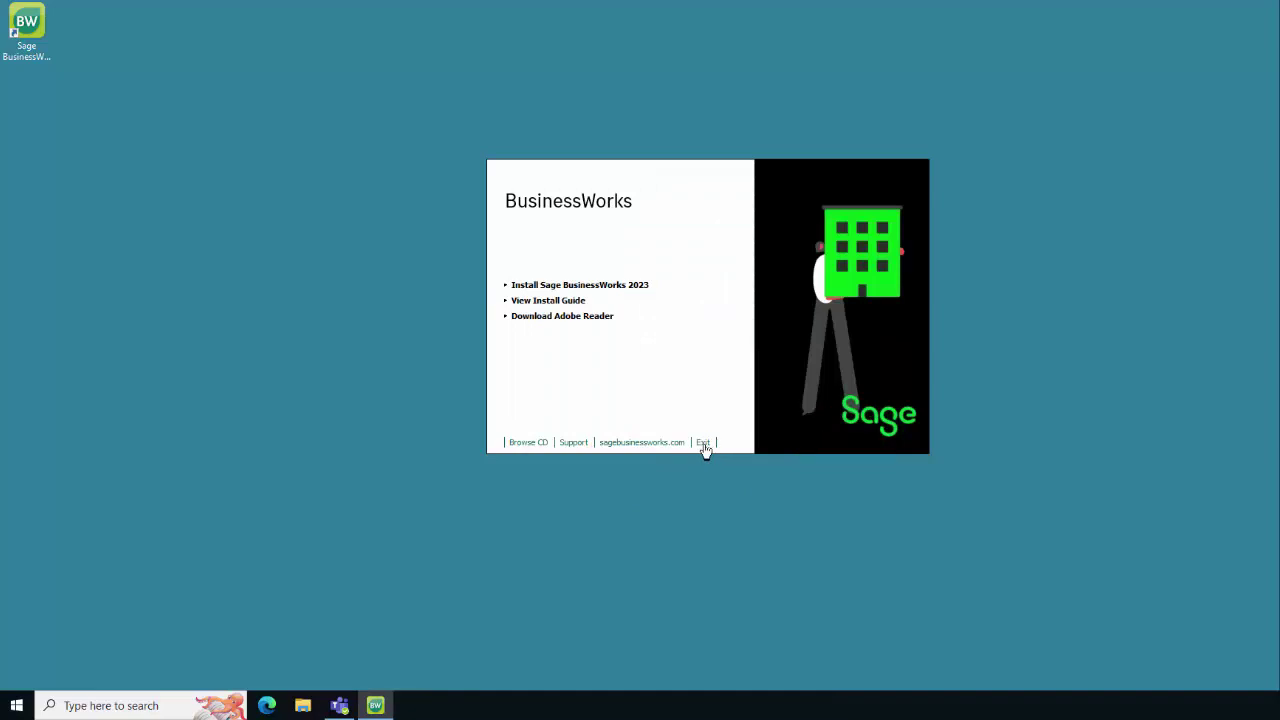
left_click(704, 443)
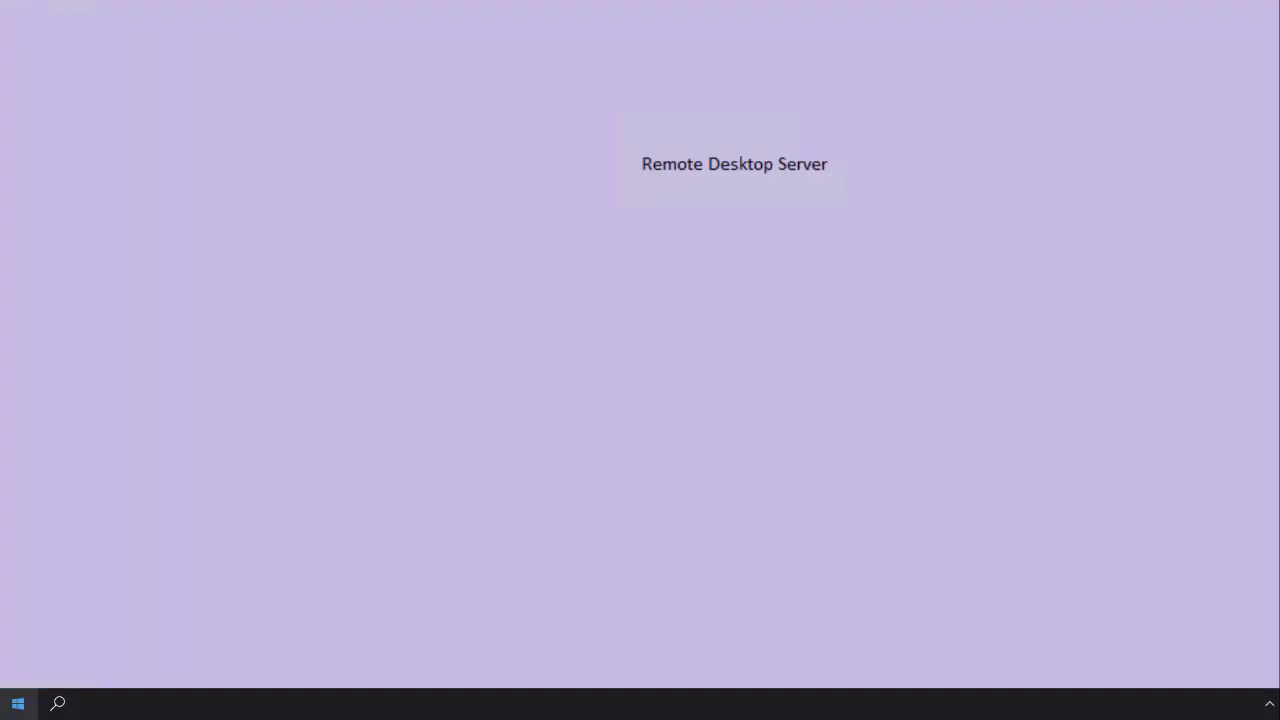
- On the Remote Desktop Server, open the Downloads folder in File Explorer
right_click(22, 704)
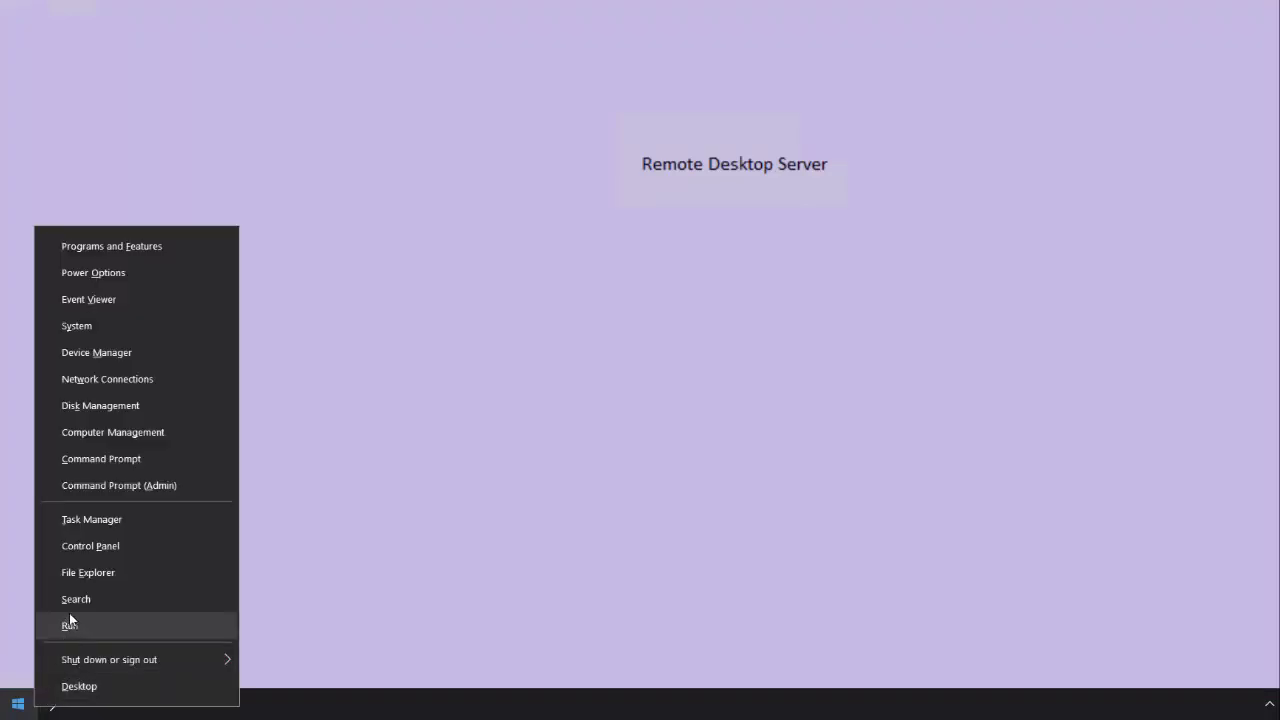
left_click(80, 576)
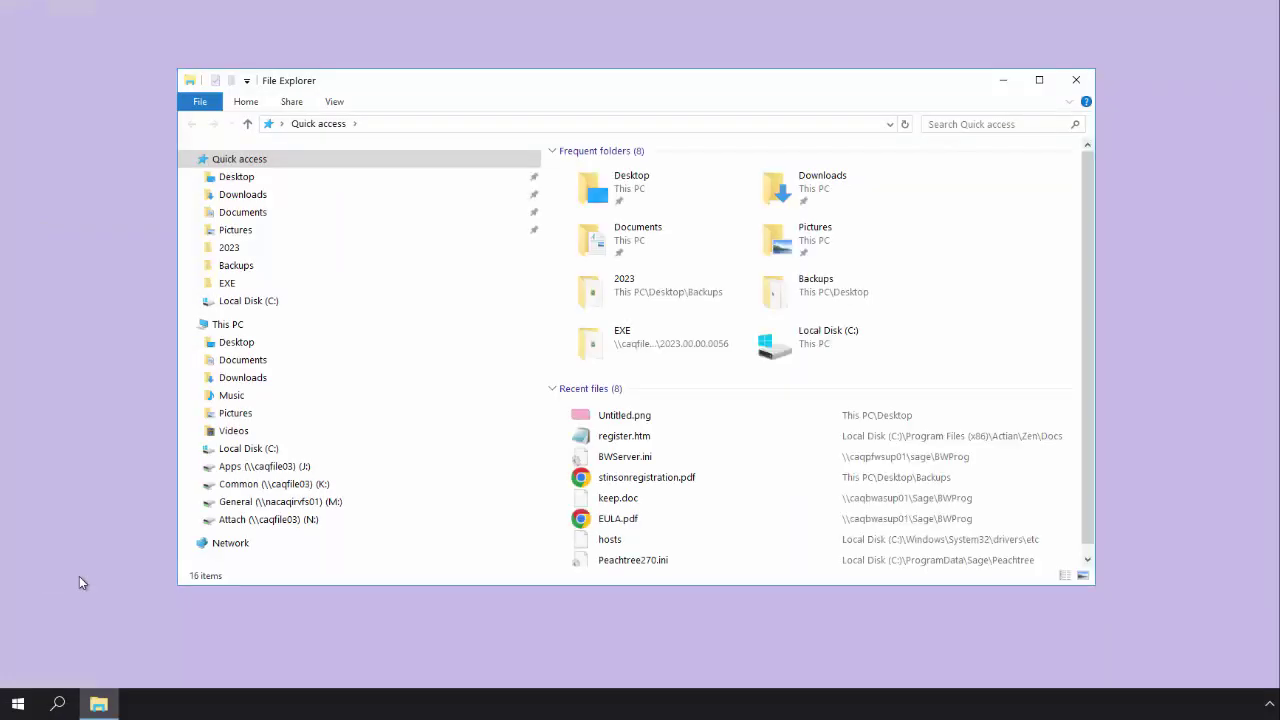
left_click(237, 196)
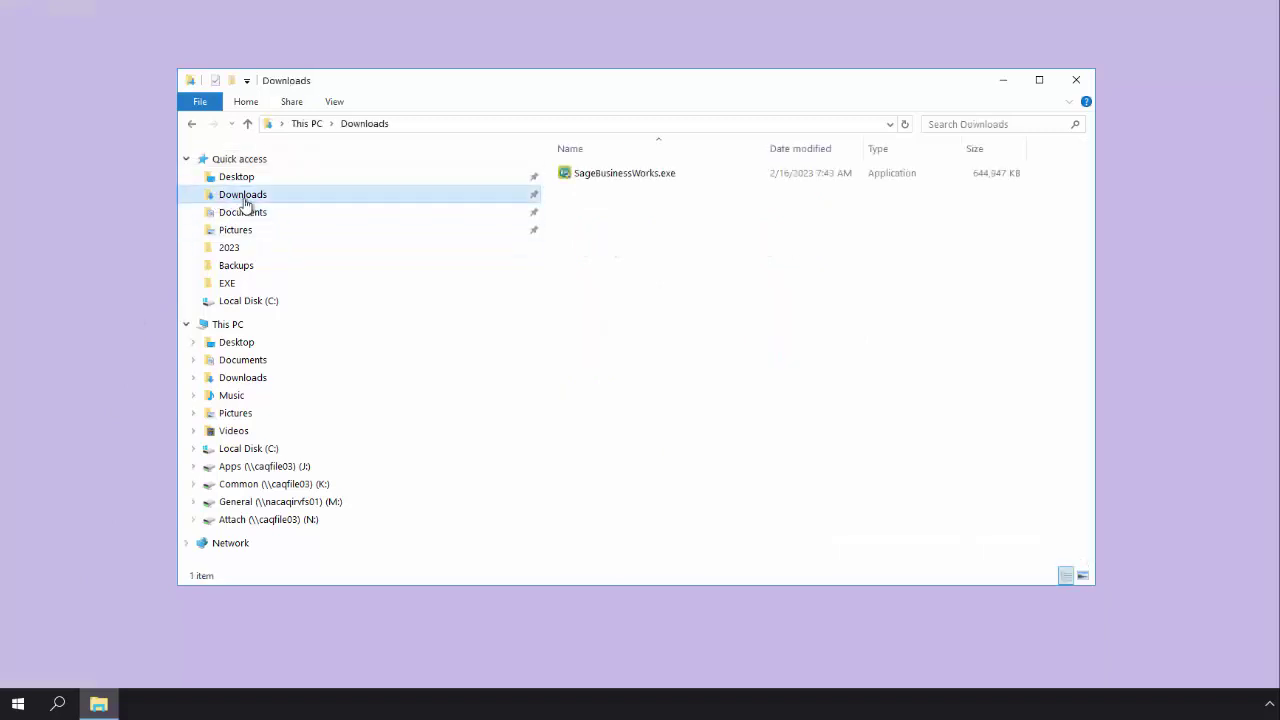
- Run SageBusinessWorks.exe, extract setup, and browse the install files to the Pervasive.SQL folder
double_click(607, 176)
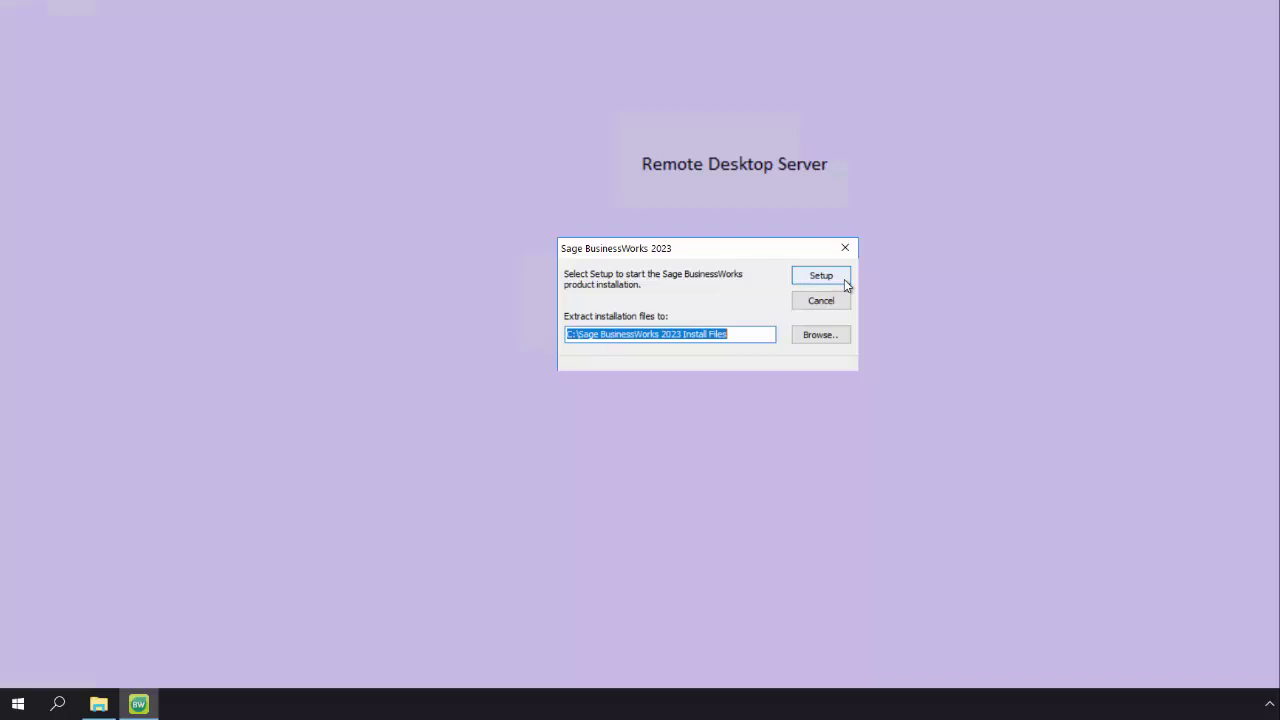
left_click(843, 281)
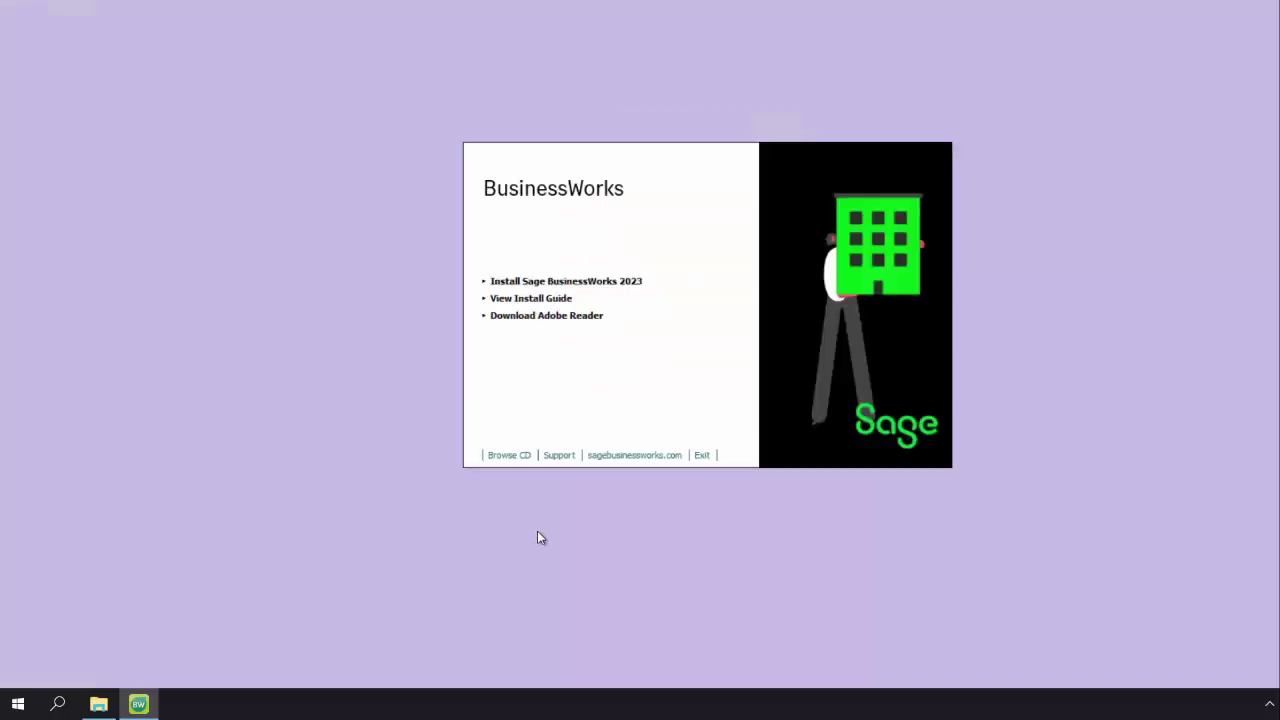
left_click(518, 462)
left_click(617, 199)
- Run ActianServerInstall.exe from the Pervasive.SQL folder and dismiss the install-complete message
double_click(617, 199)
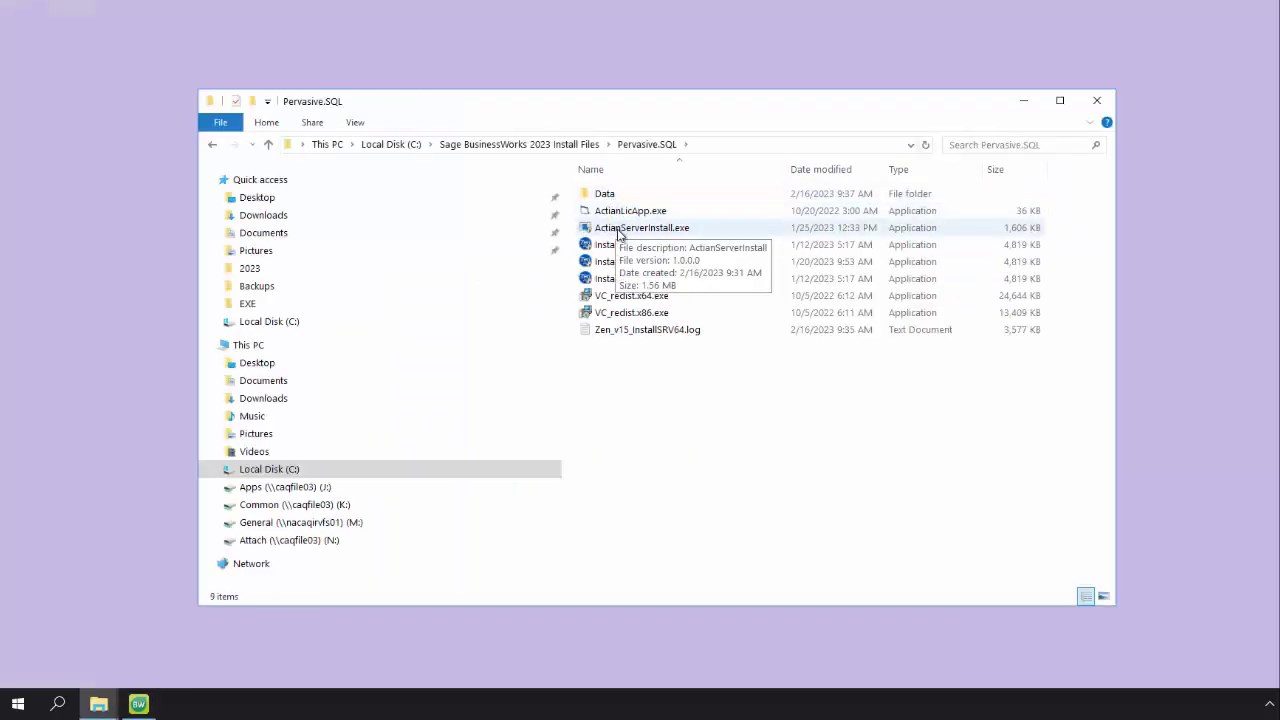
left_click(619, 234)
double_click(619, 234)
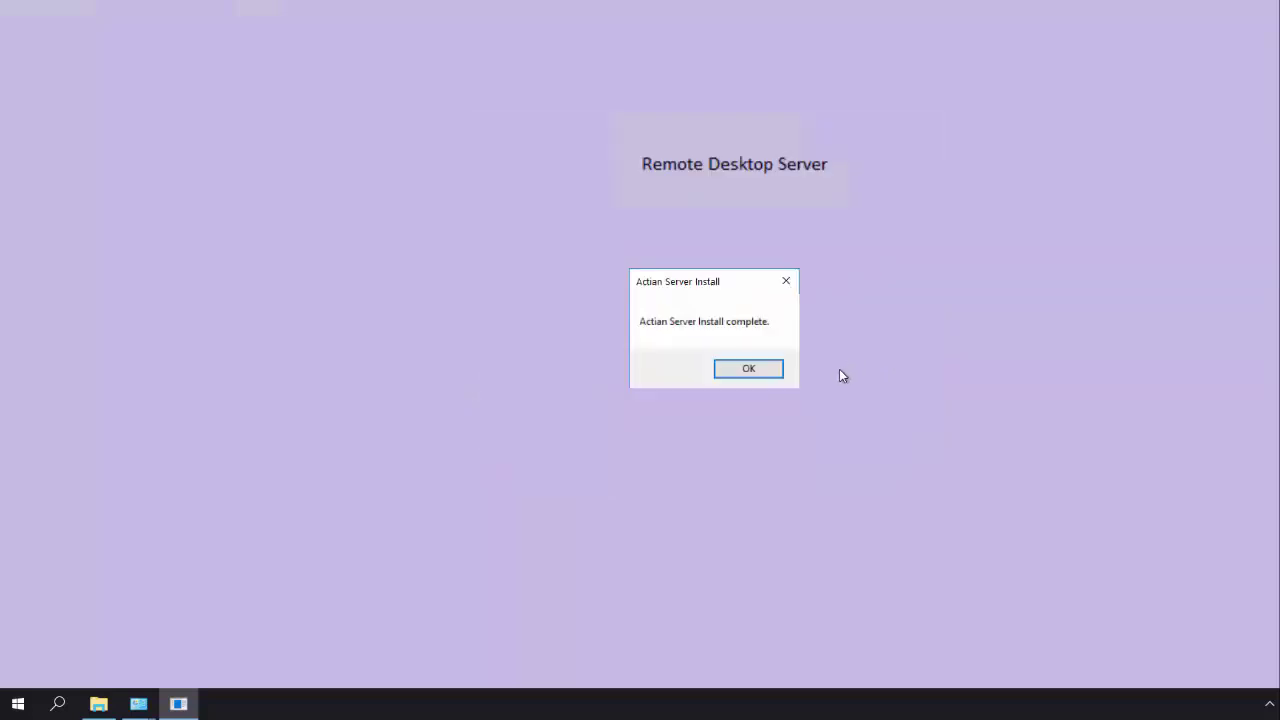
left_click(757, 378)
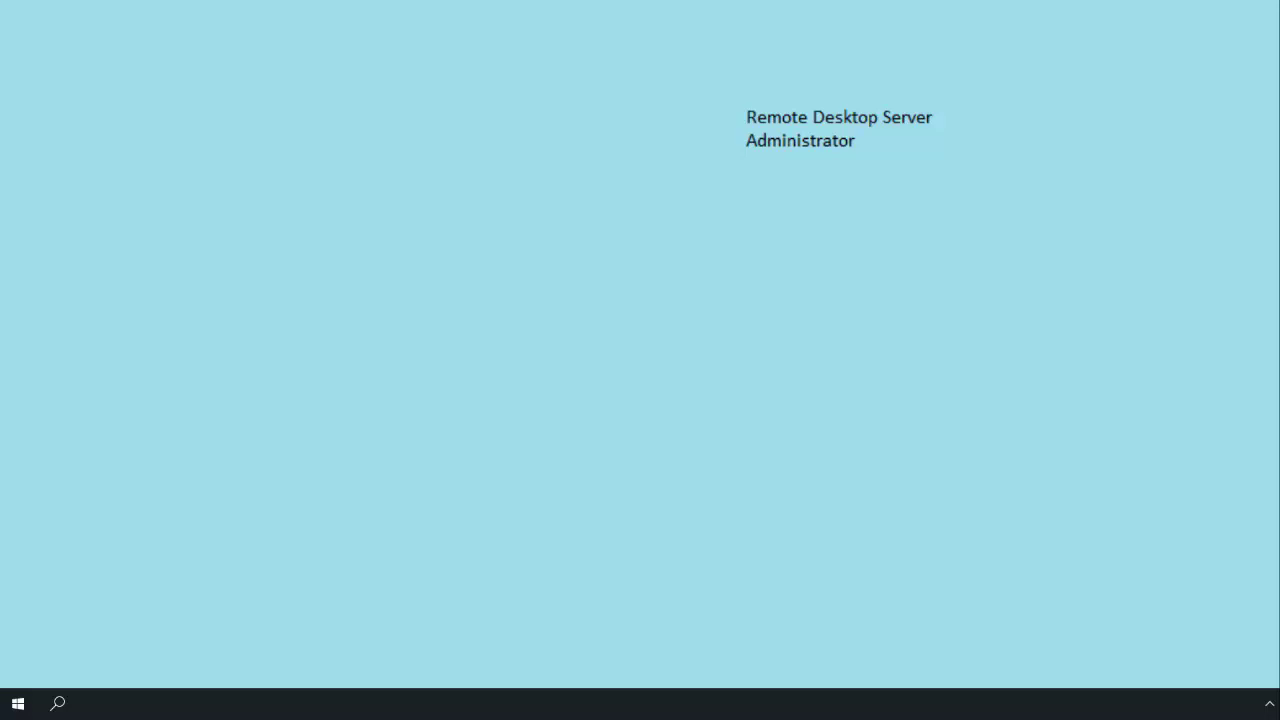
- Open File Explorer and browse to the file server's network shares via \\
right_click(20, 703)
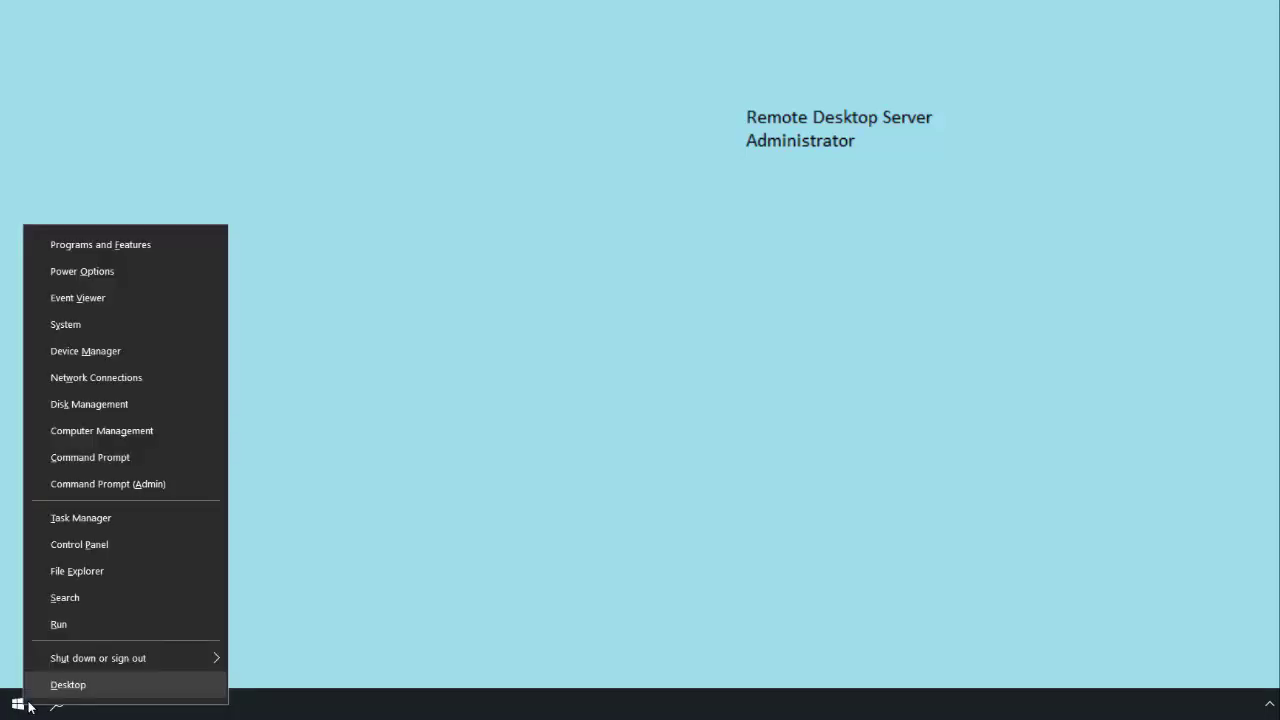
left_click(90, 577)
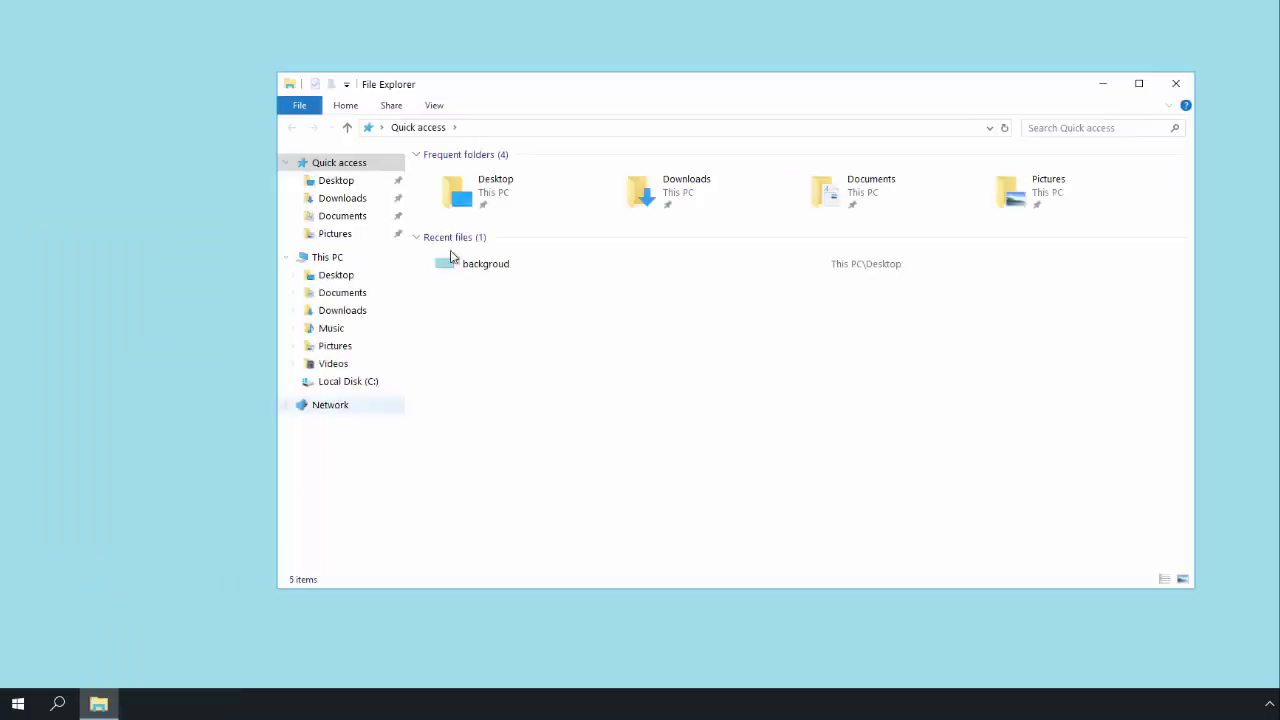
left_click(497, 131)
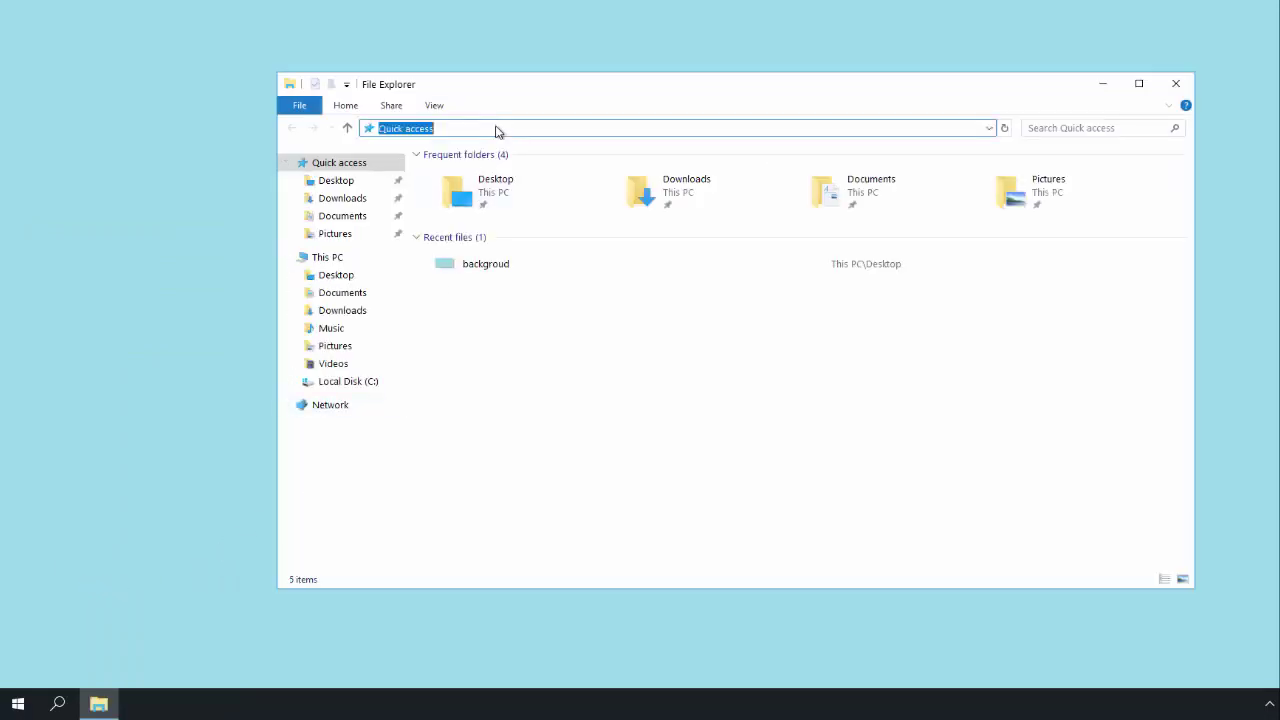
type("\\\\")
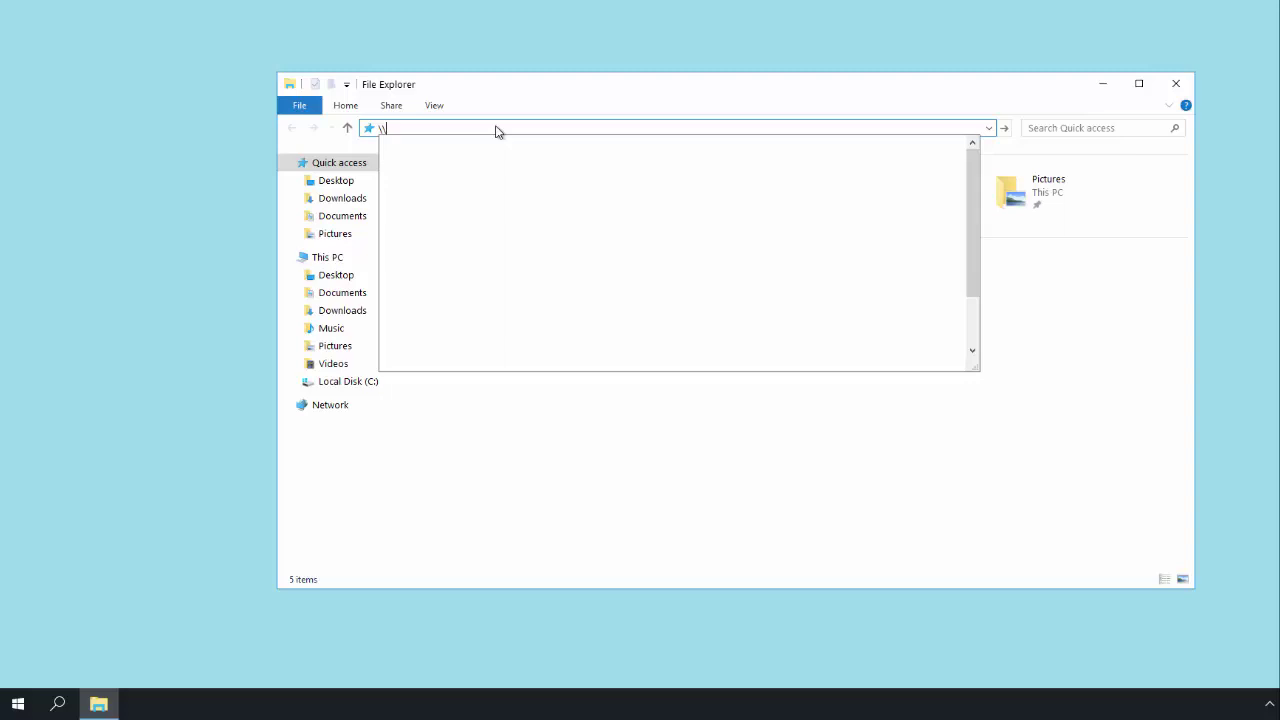
left_click(637, 163)
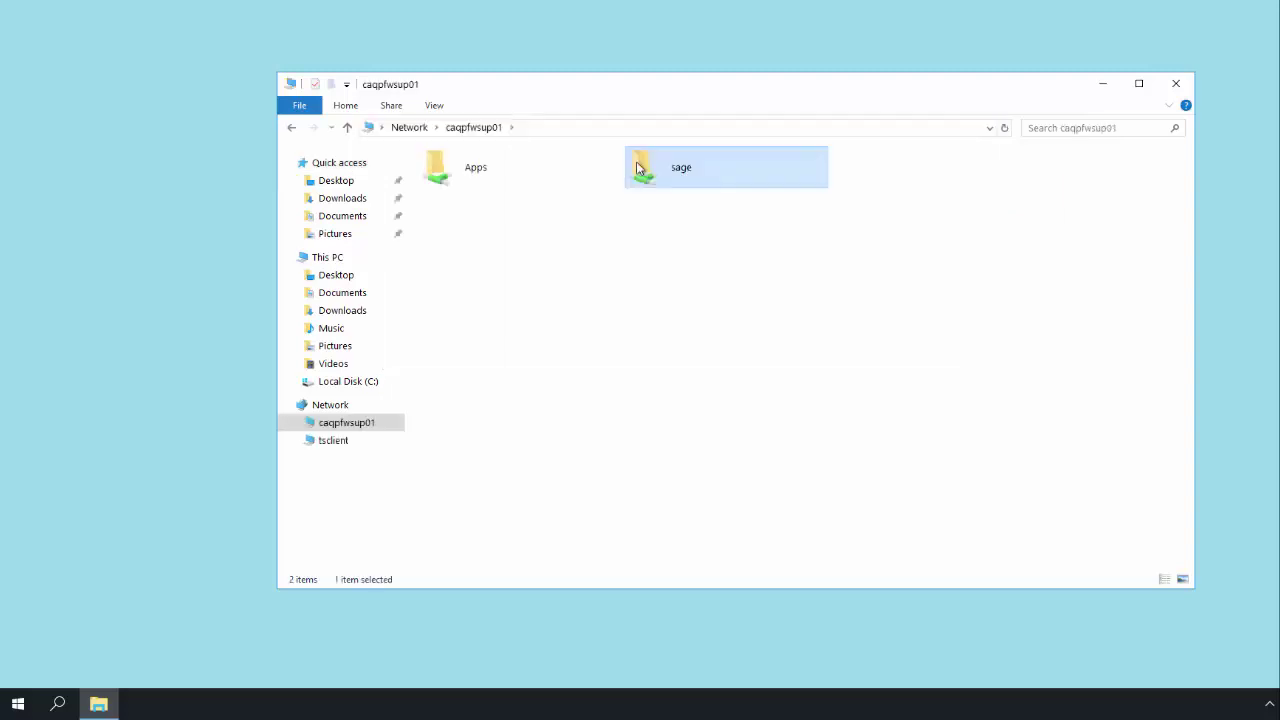
- Open sage\BWProg\Client Setup on the server and run autorun
double_click(637, 167)
double_click(479, 194)
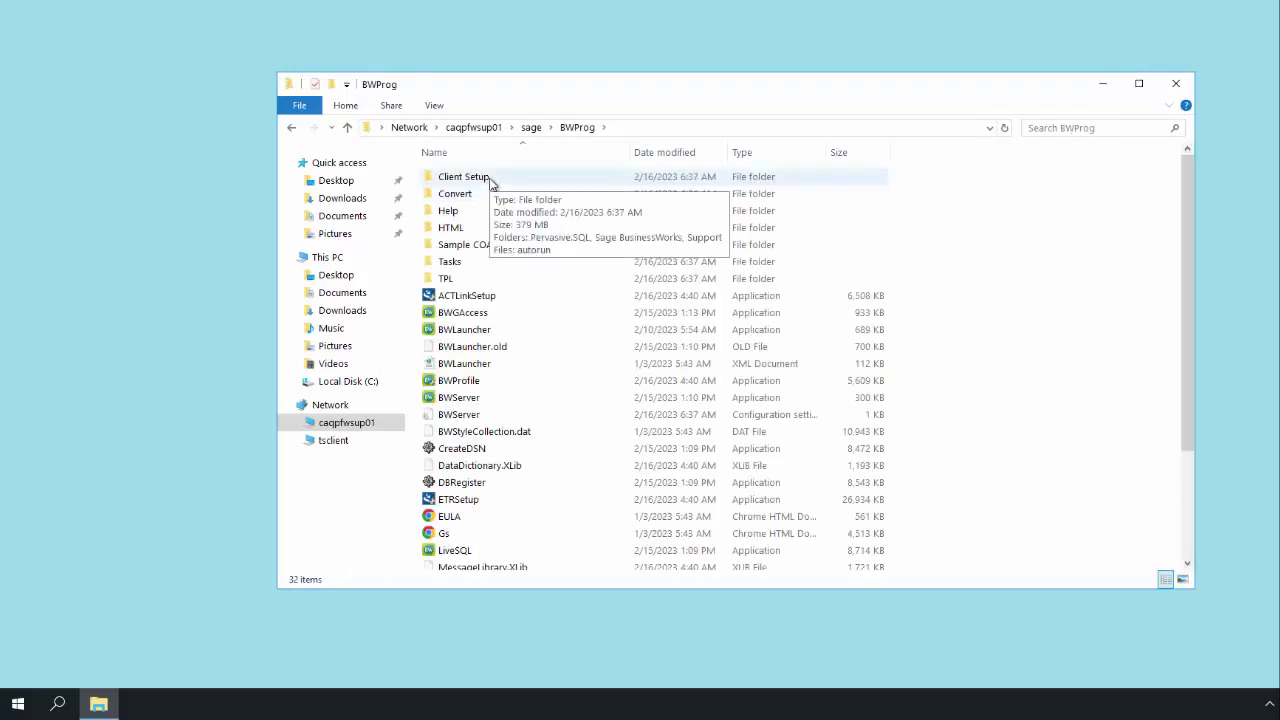
left_click(490, 181)
double_click(490, 181)
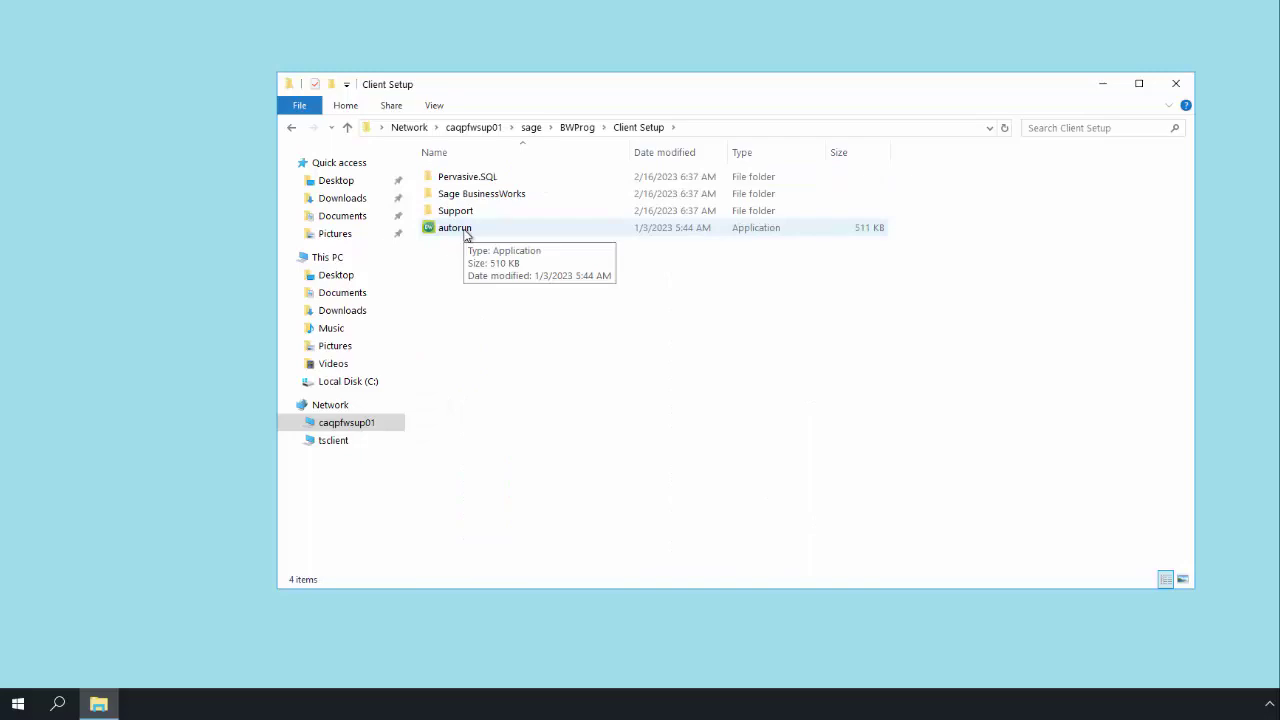
double_click(465, 230)
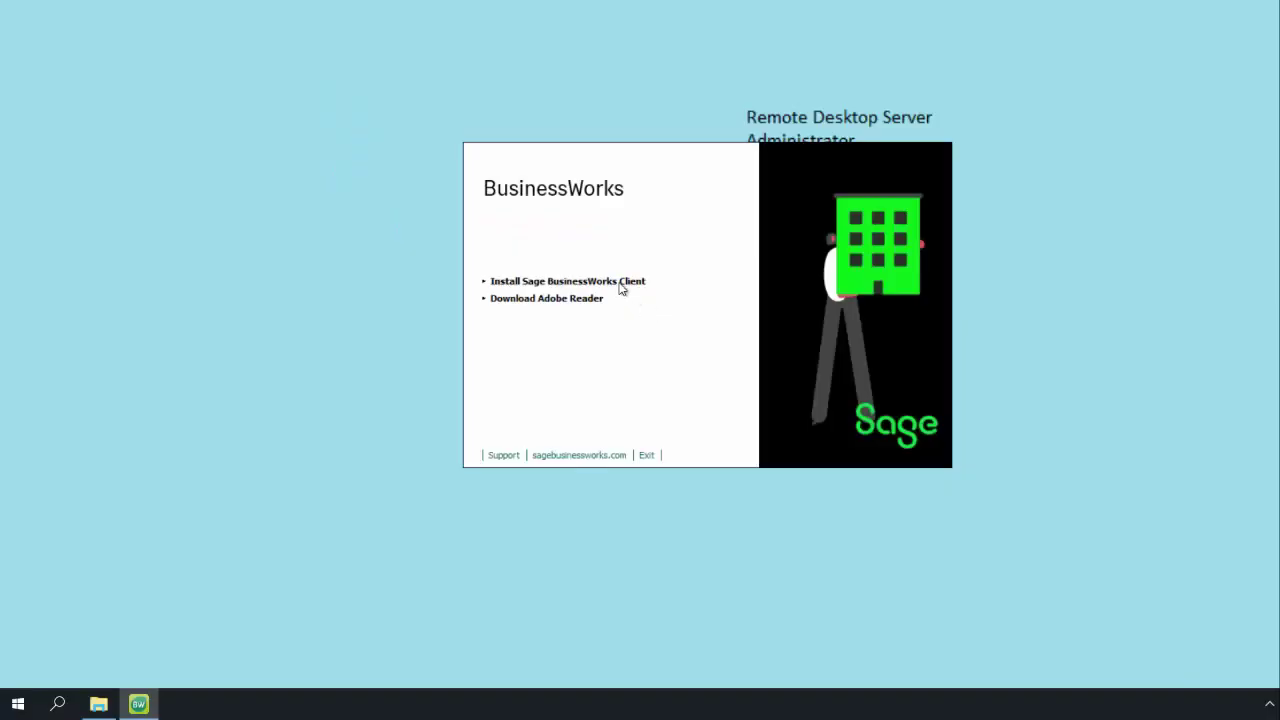
- Install the Sage BusinessWorks Client with the default program folder and settings, then exit the launcher
left_click(620, 283)
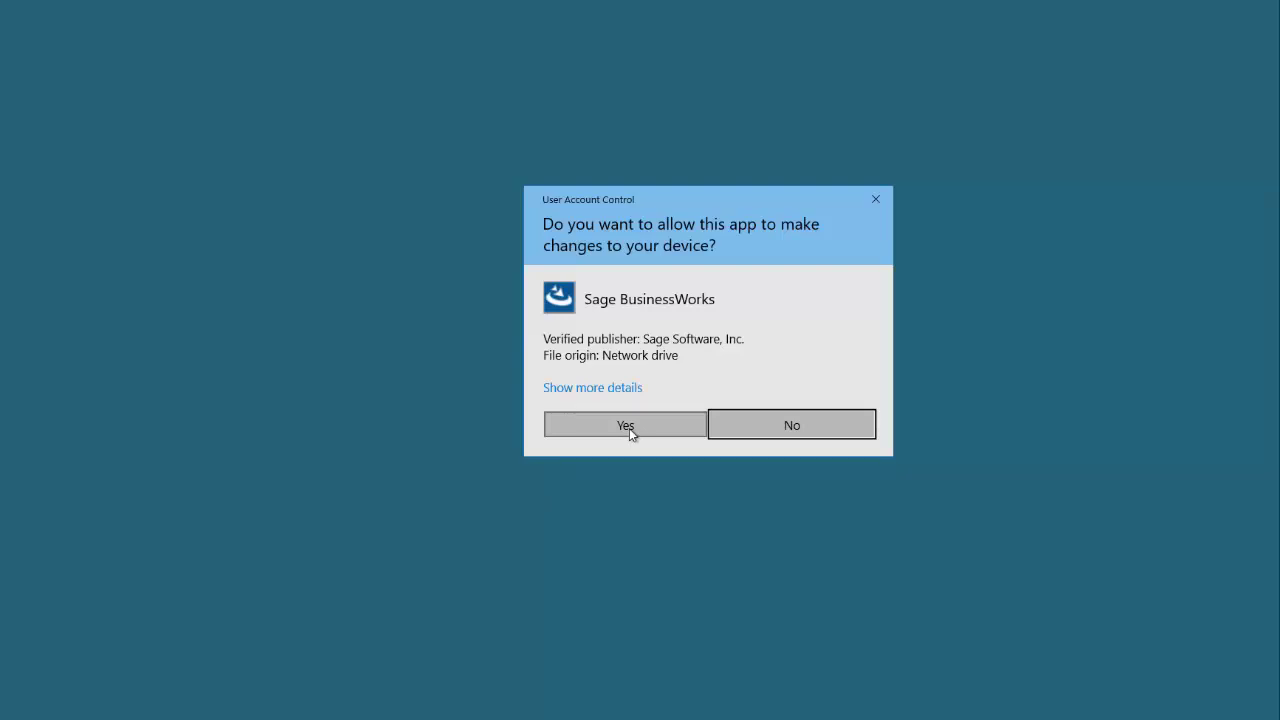
left_click(629, 428)
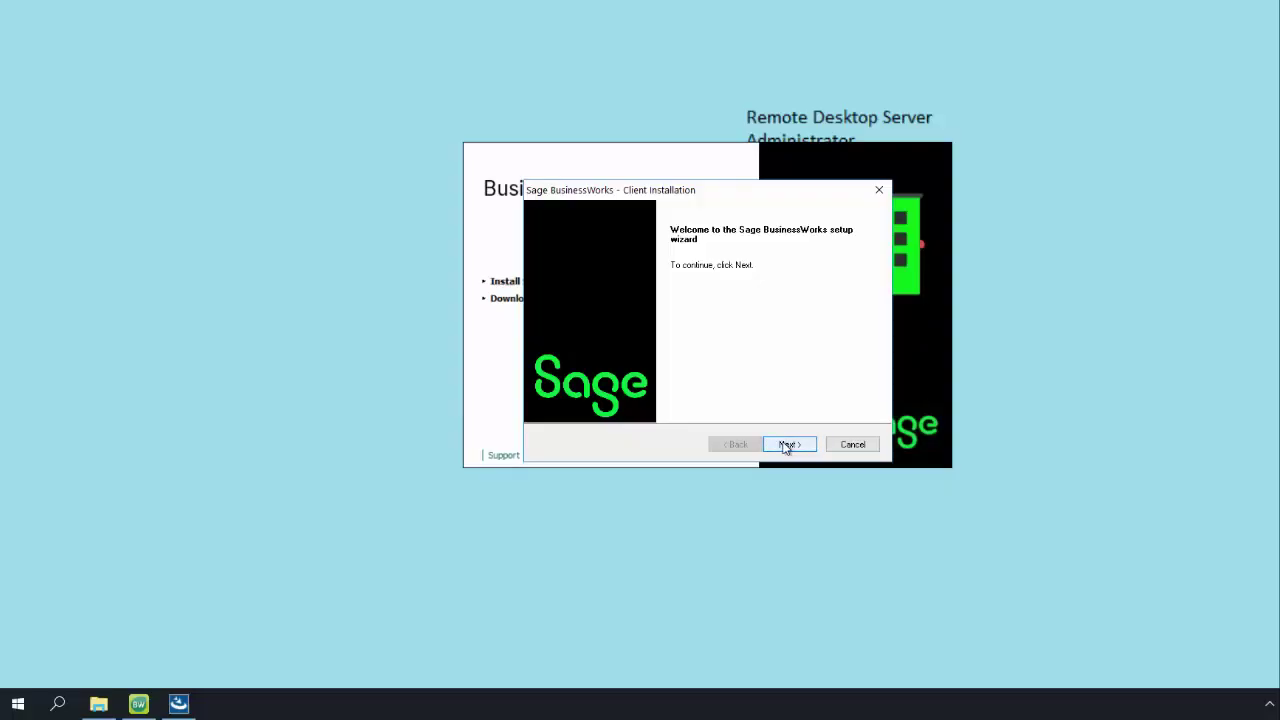
left_click(786, 445)
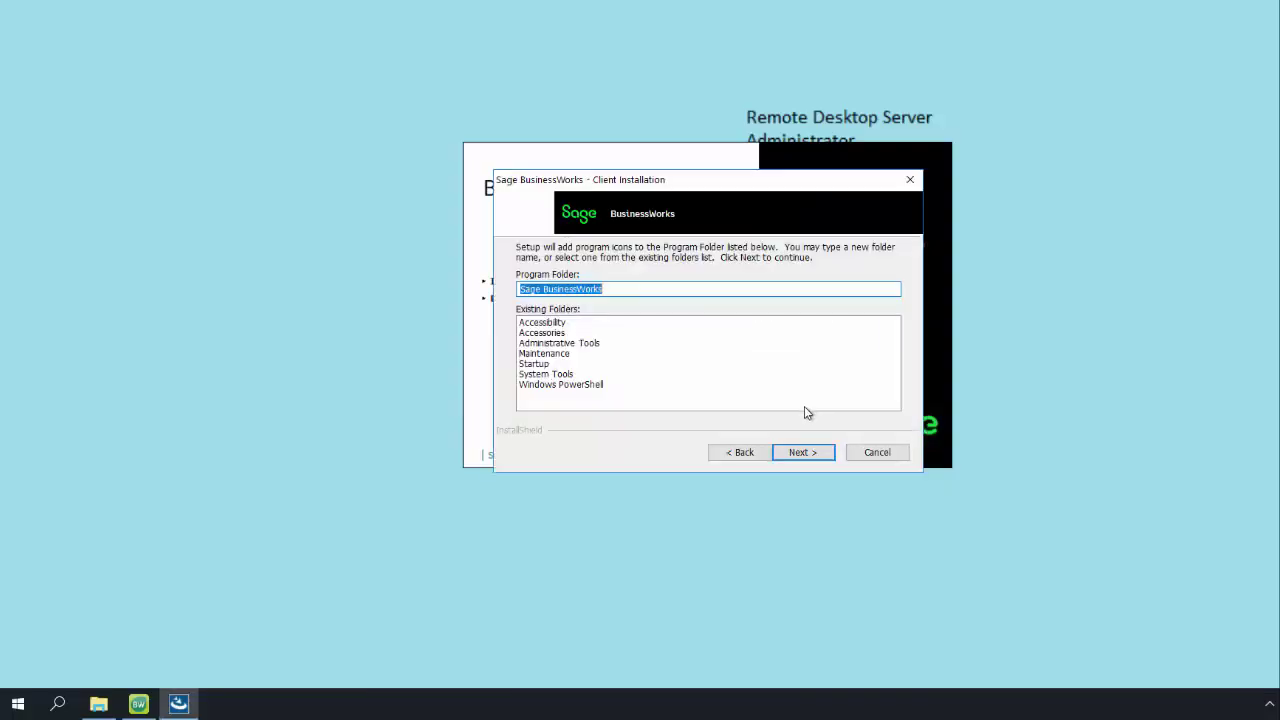
left_click(801, 456)
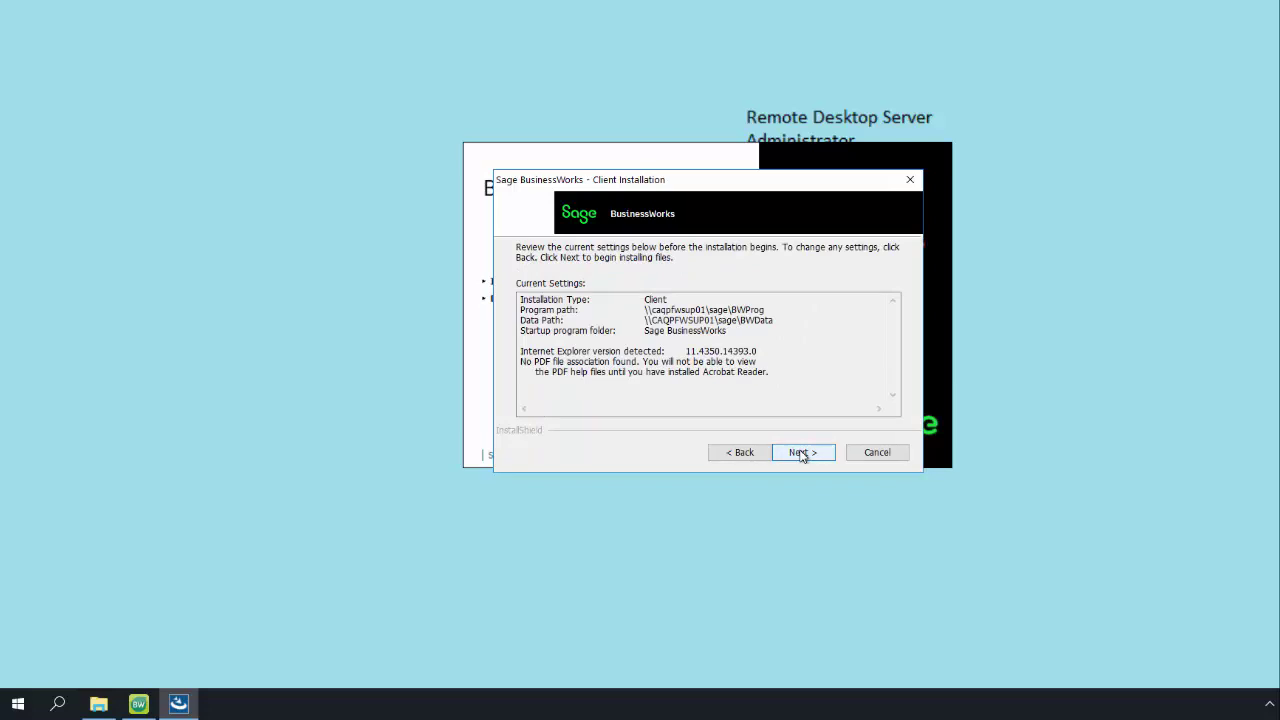
left_click(801, 453)
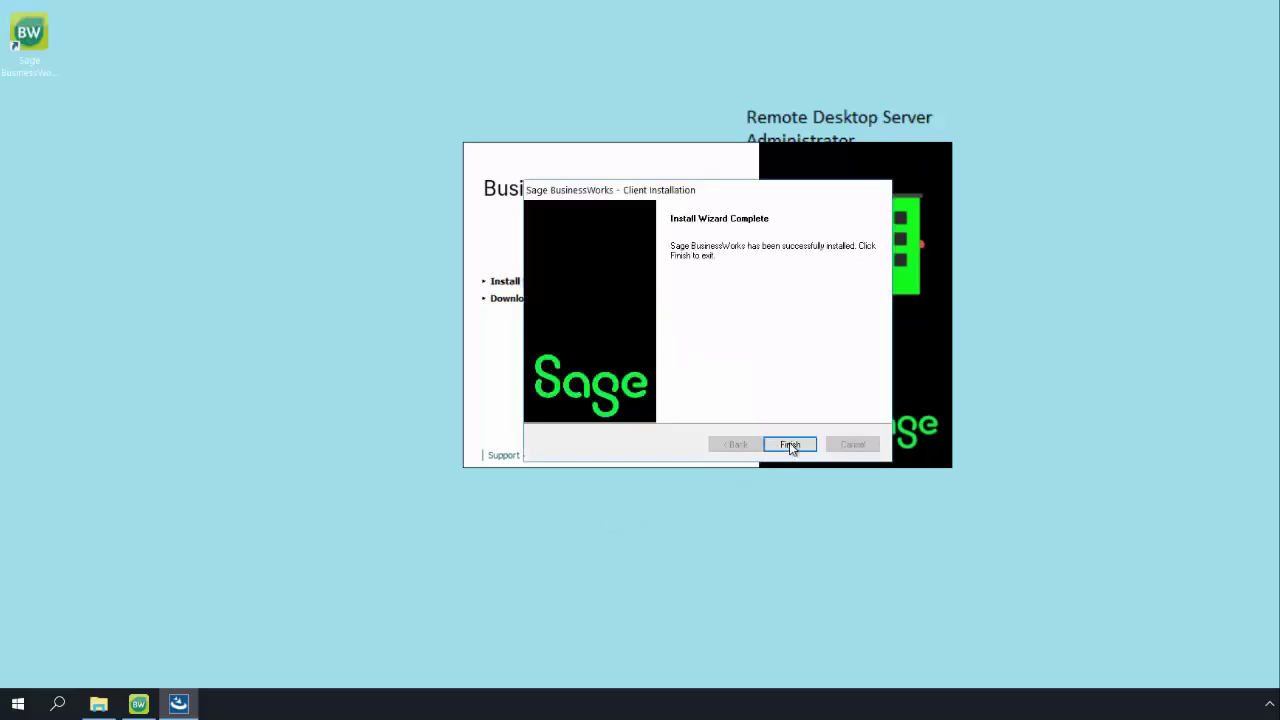
left_click(789, 444)
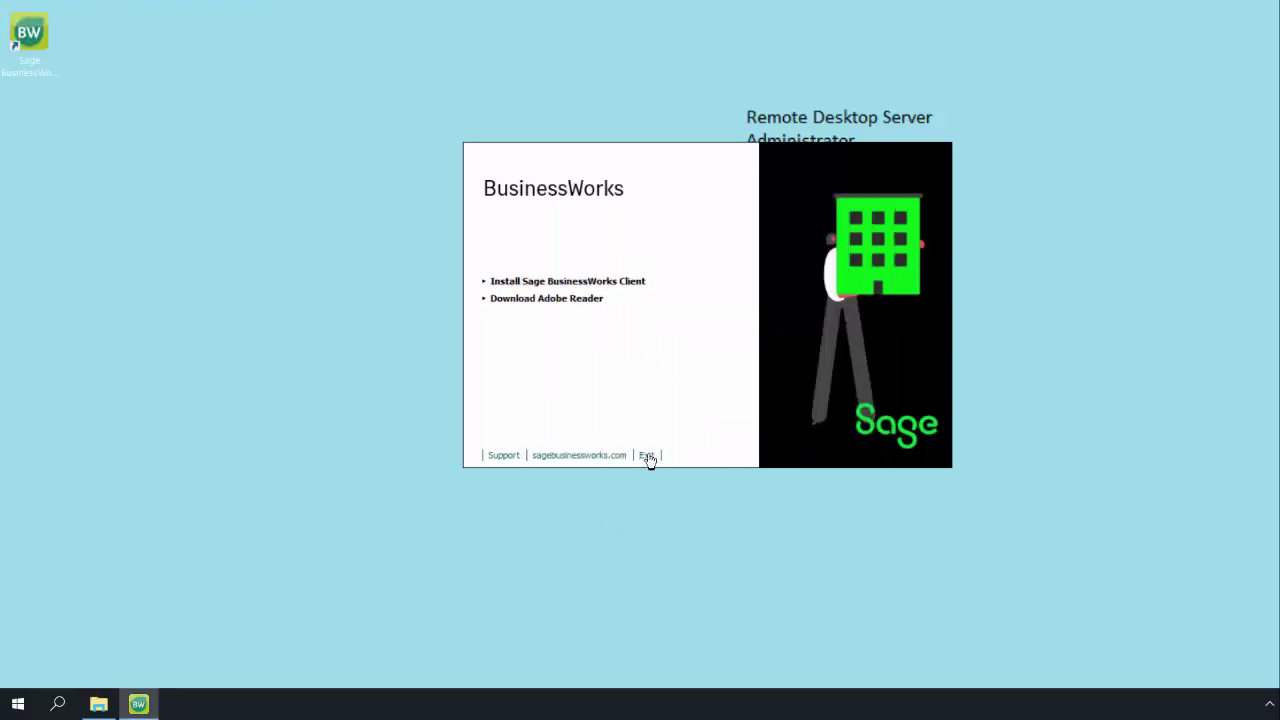
left_click(647, 456)
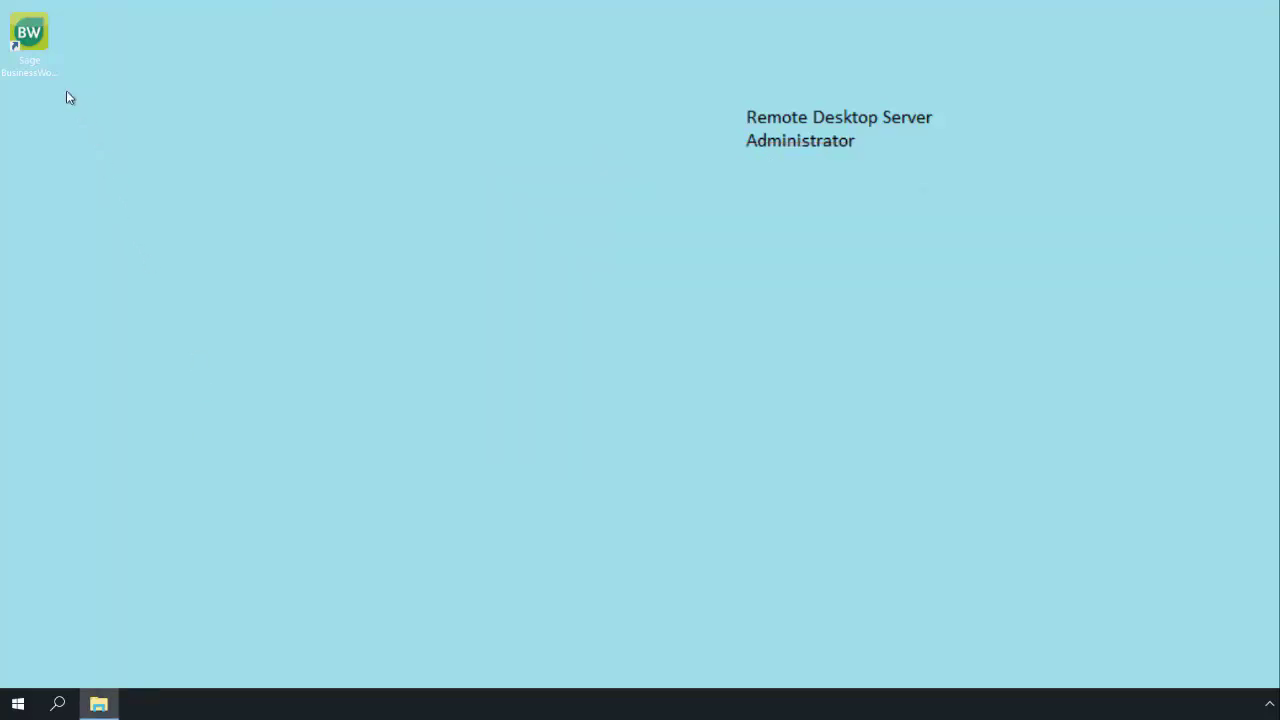
- Launch Sage BusinessWorks from its new shortcut, then open File Explorer on the server's shares
double_click(26, 62)
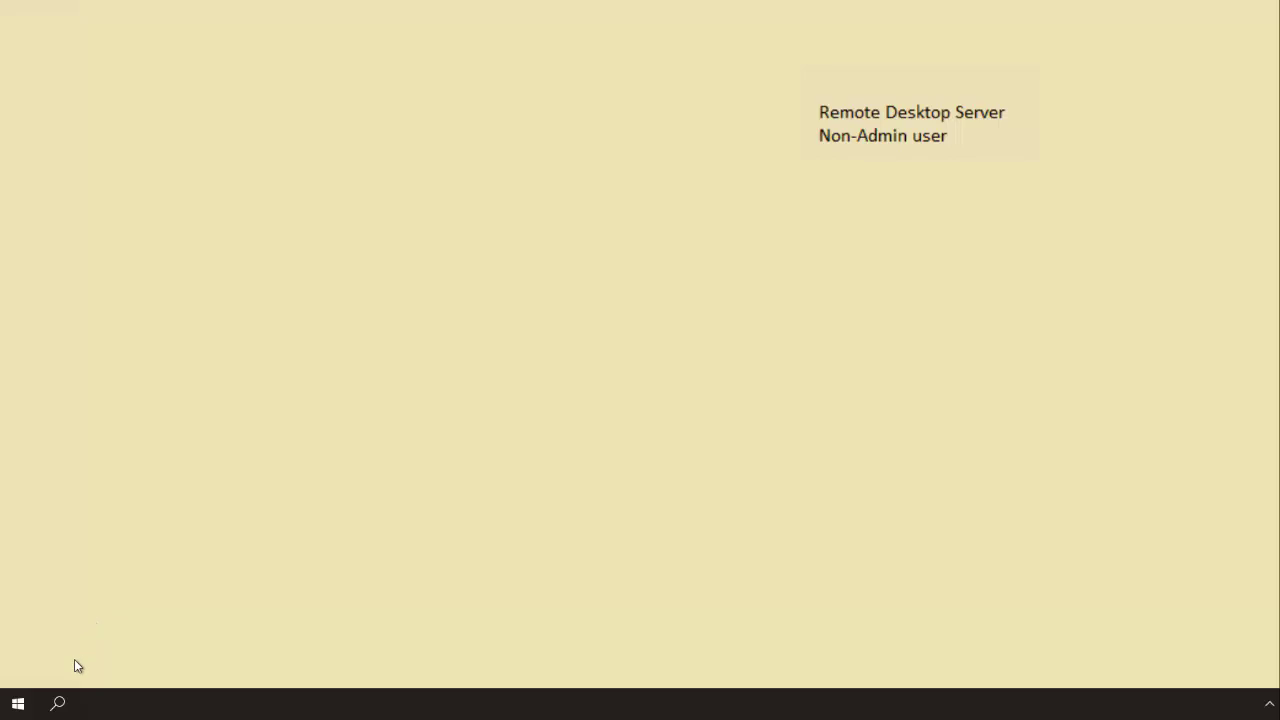
right_click(18, 704)
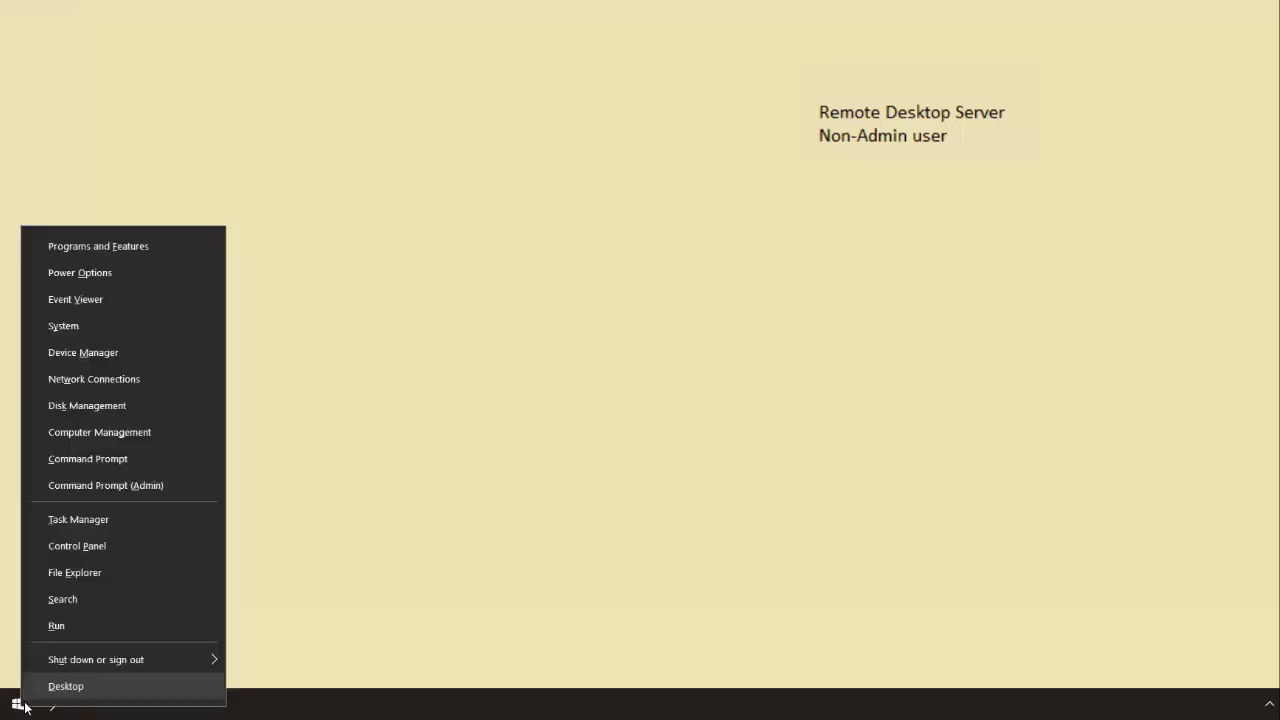
left_click(90, 577)
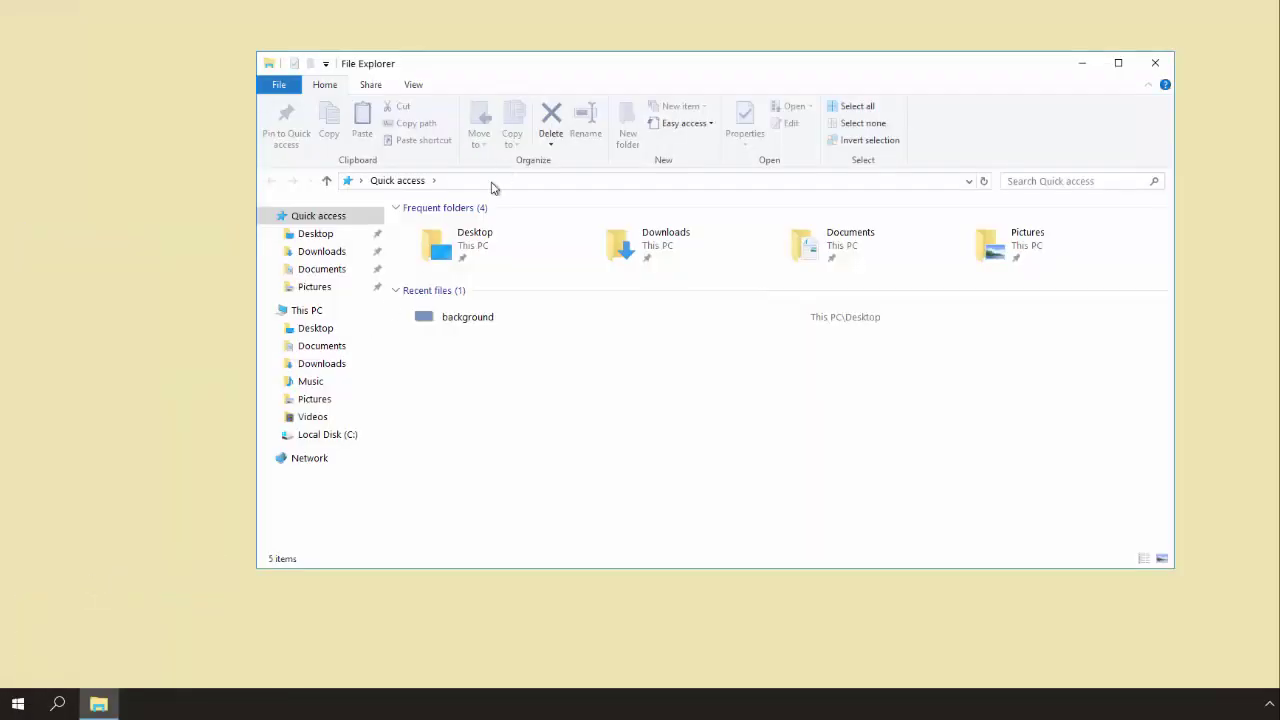
left_click(490, 185)
type("\\\\")
left_click(493, 196)
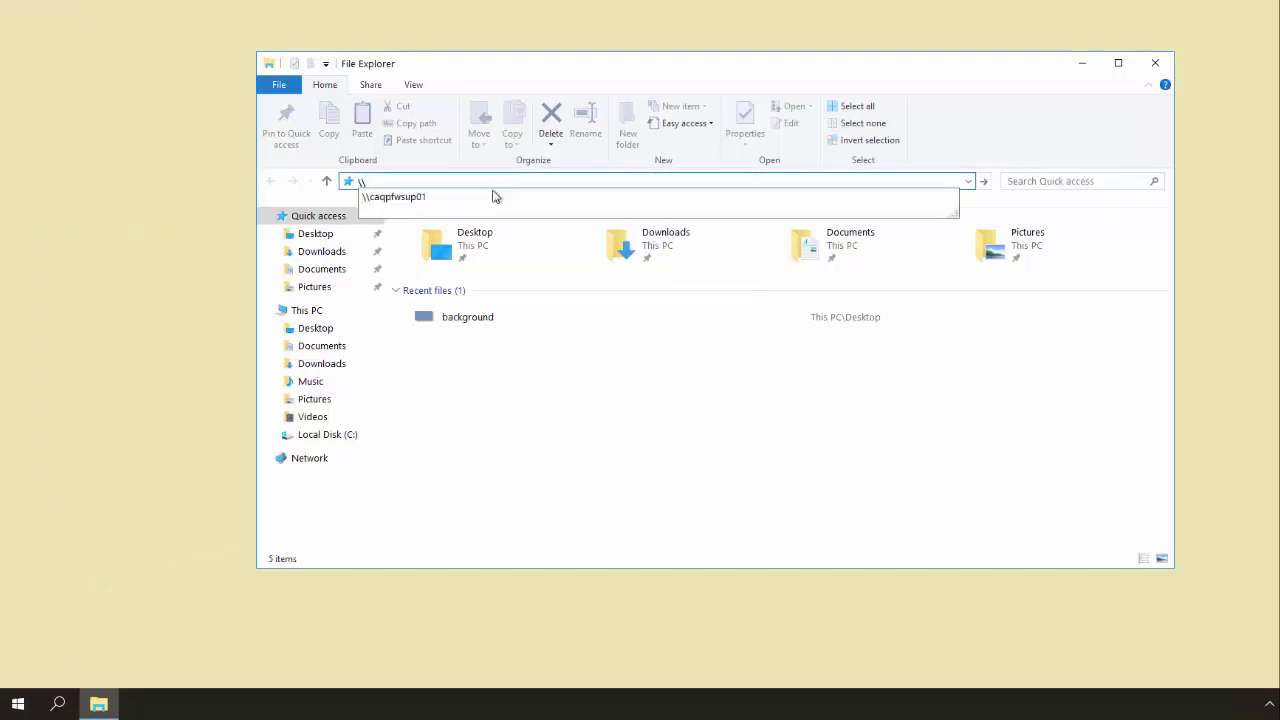
key("Return")
- Open the server's sage\BWProg folder and select the BWProfile application
double_click(643, 231)
double_click(443, 248)
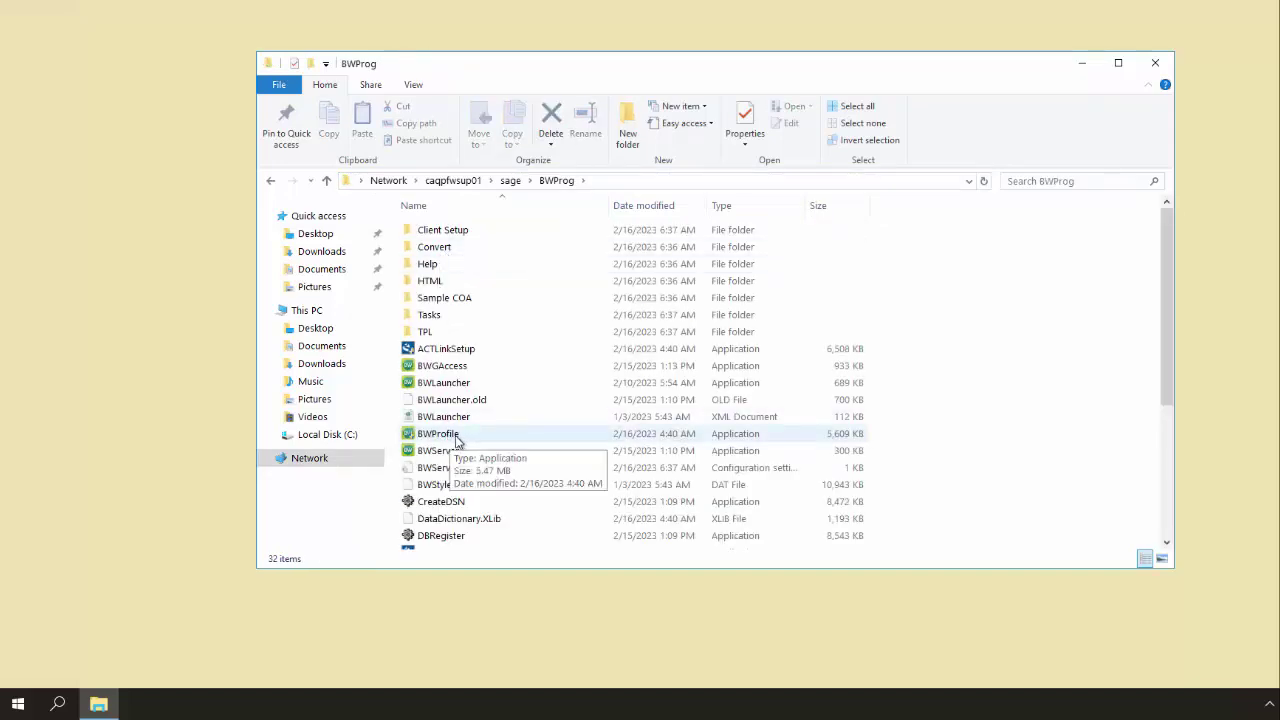
left_click(456, 436)
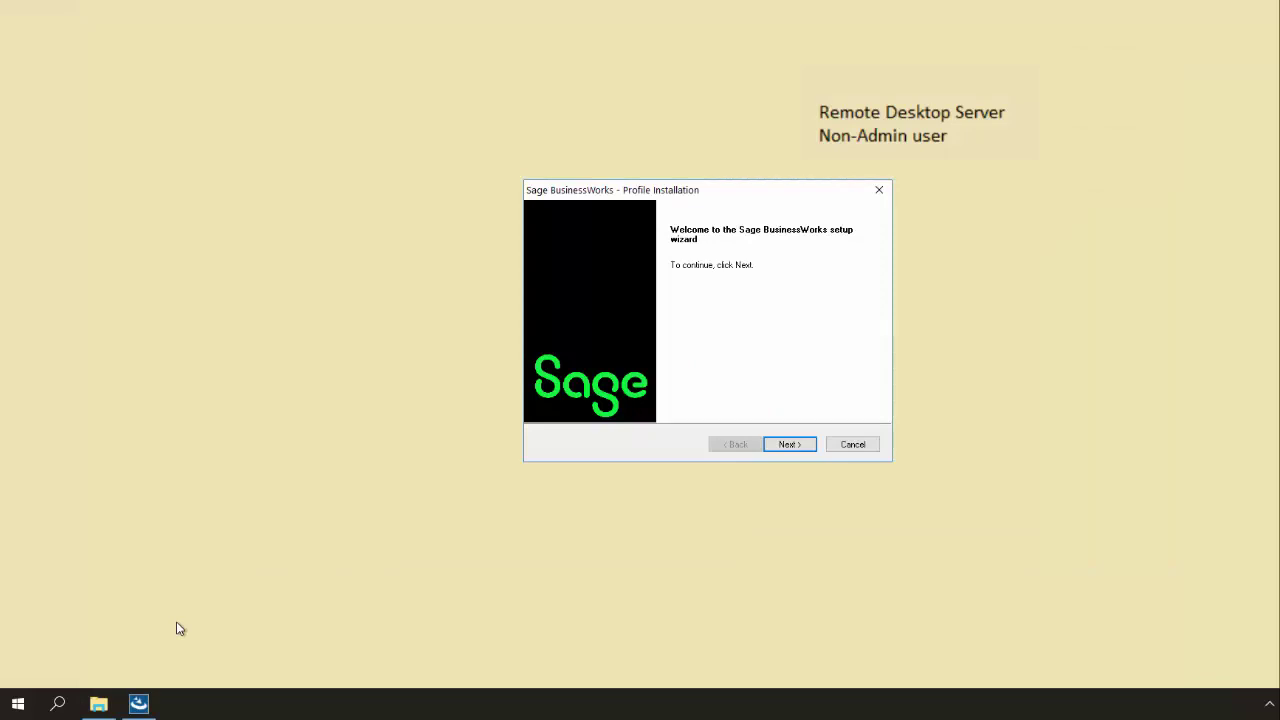
- Finish the BWProfile installation accepting the default program folder and settings
left_click(800, 445)
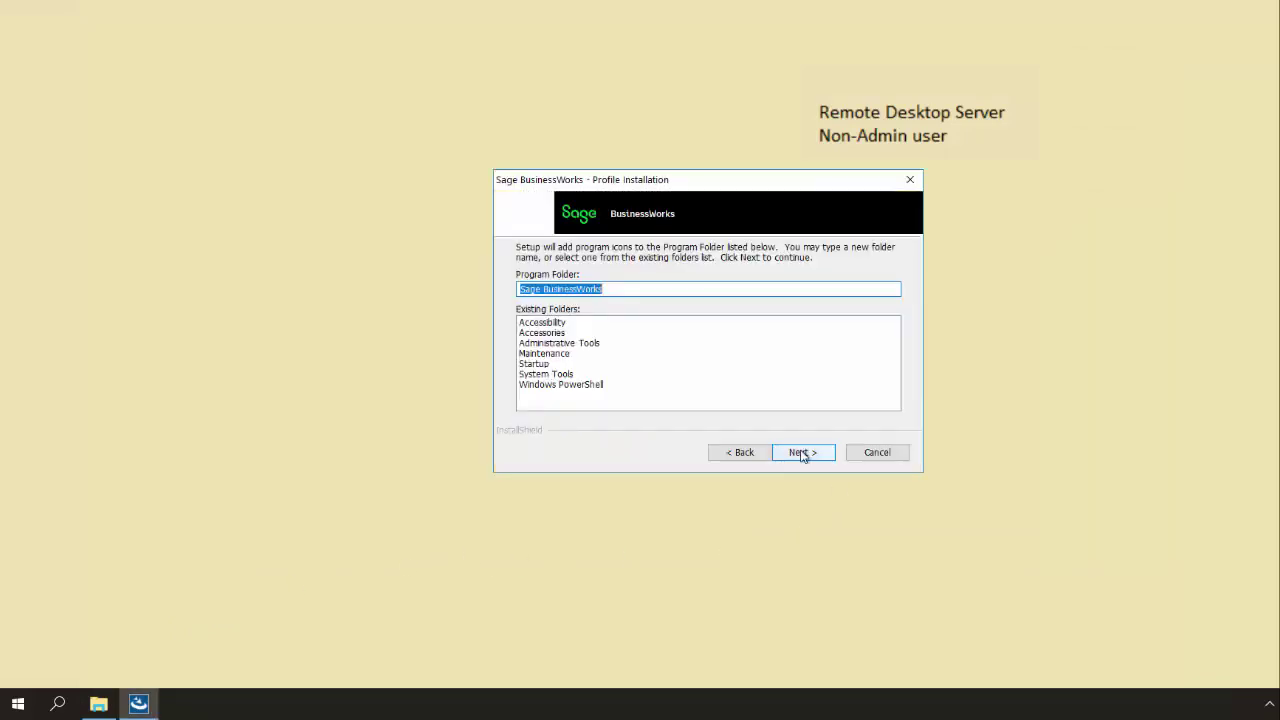
left_click(801, 453)
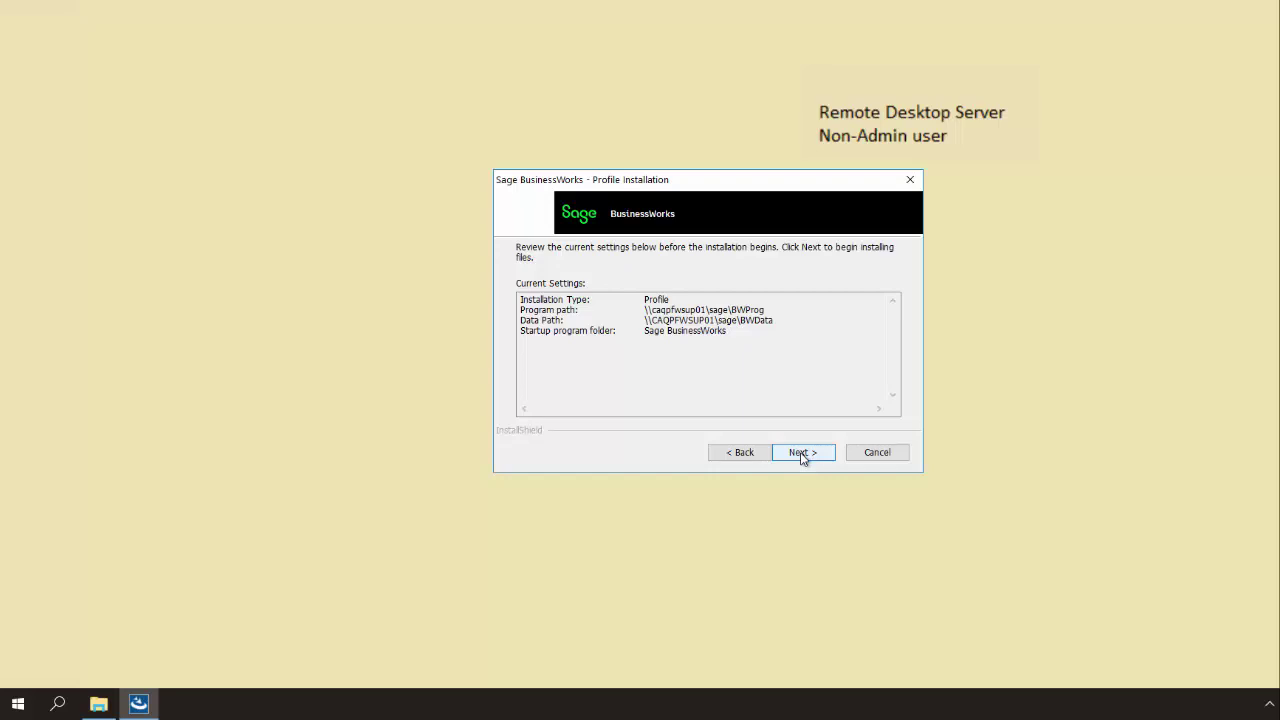
left_click(801, 453)
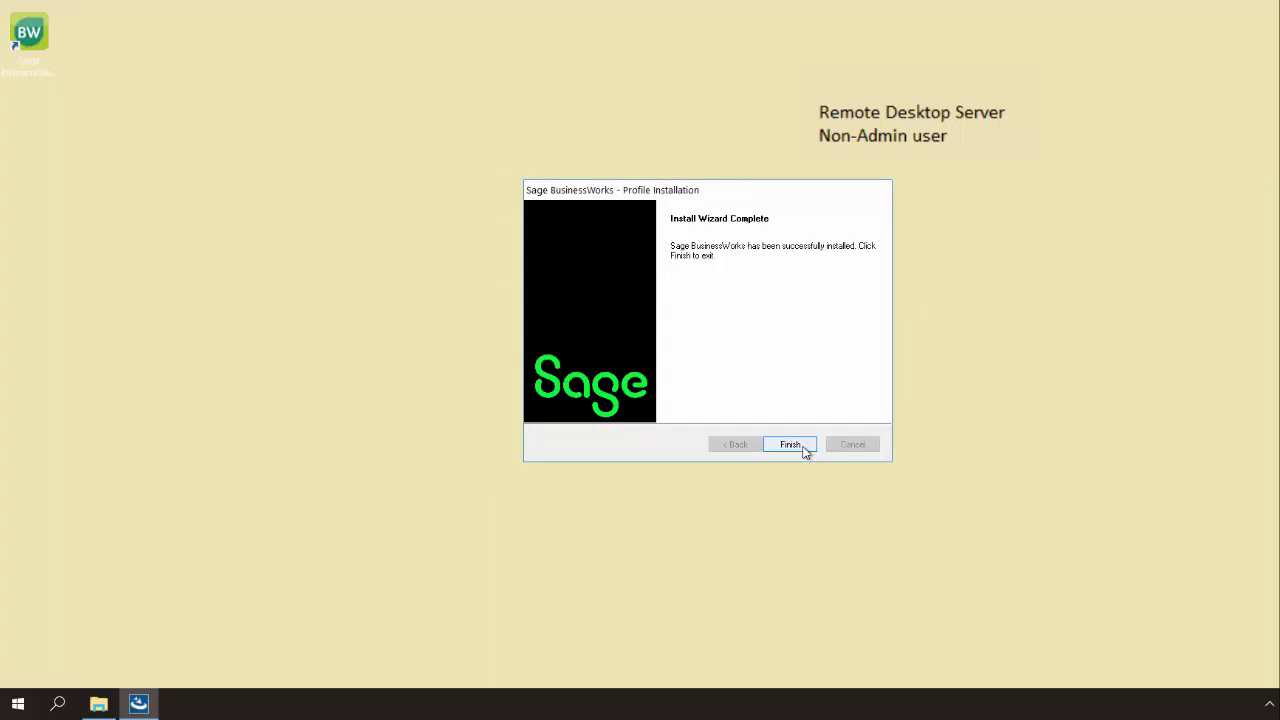
left_click(790, 444)
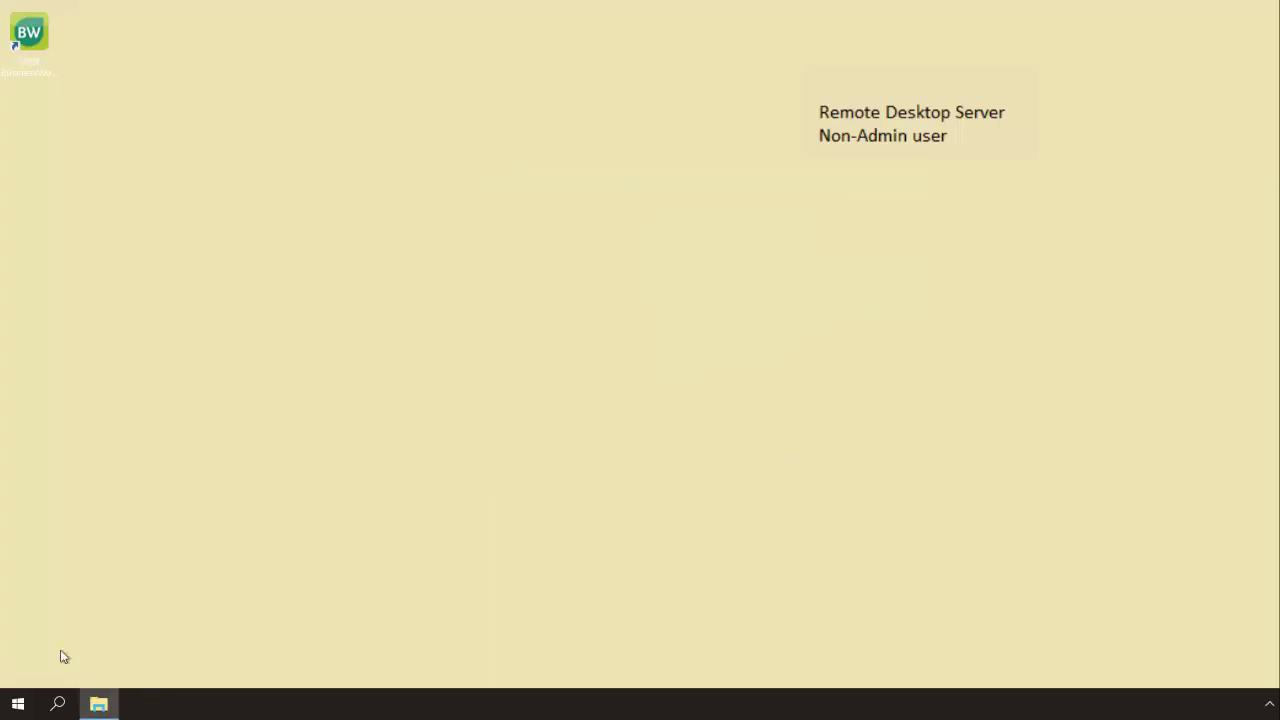